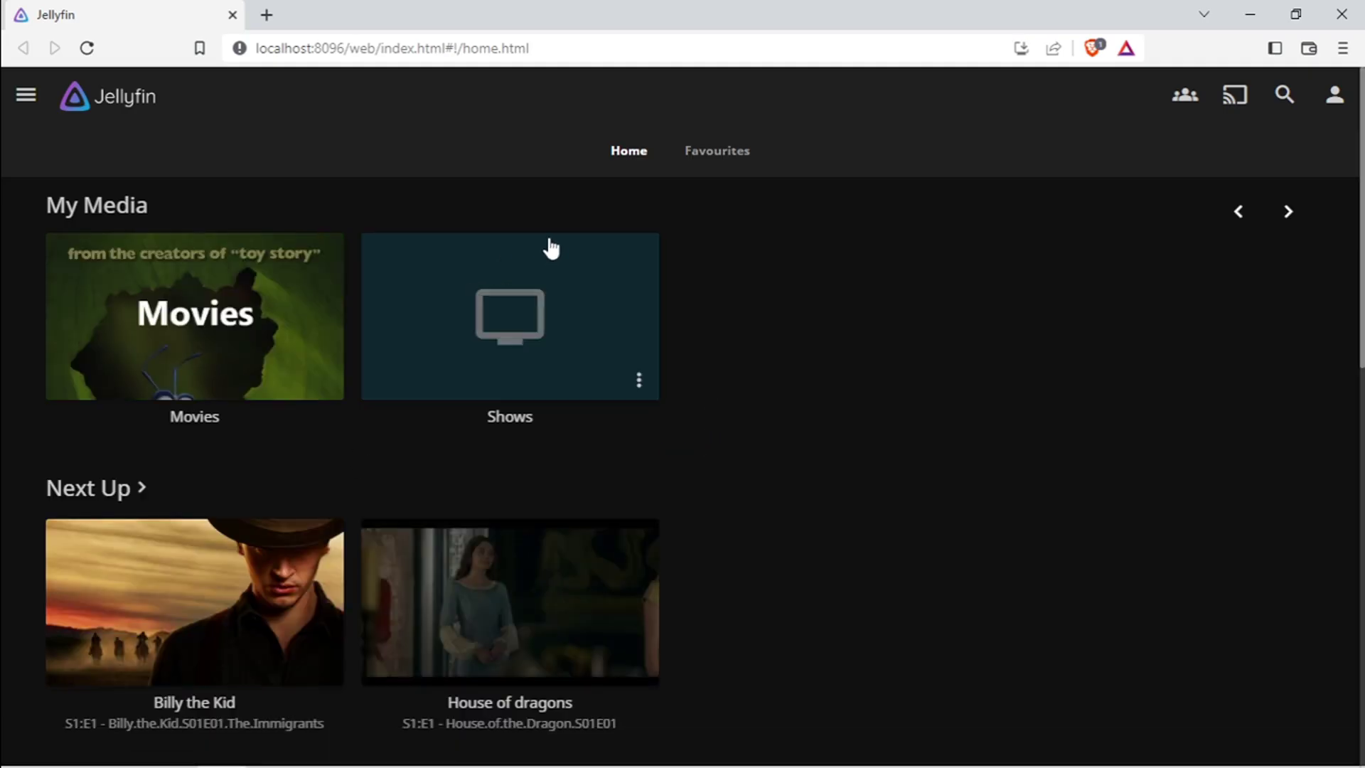
- Look over the Shows library from the home page and block the site's notification request
left_click(505, 299)
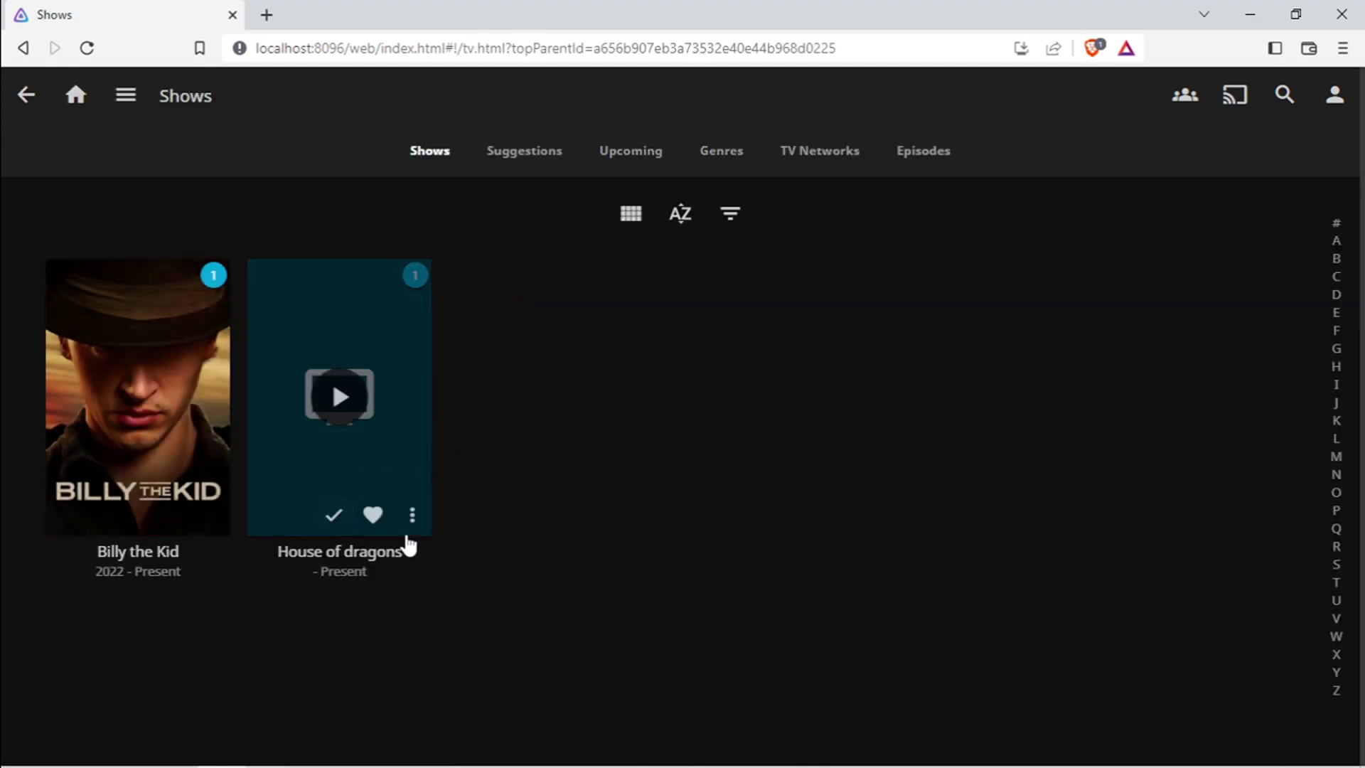
left_click(23, 94)
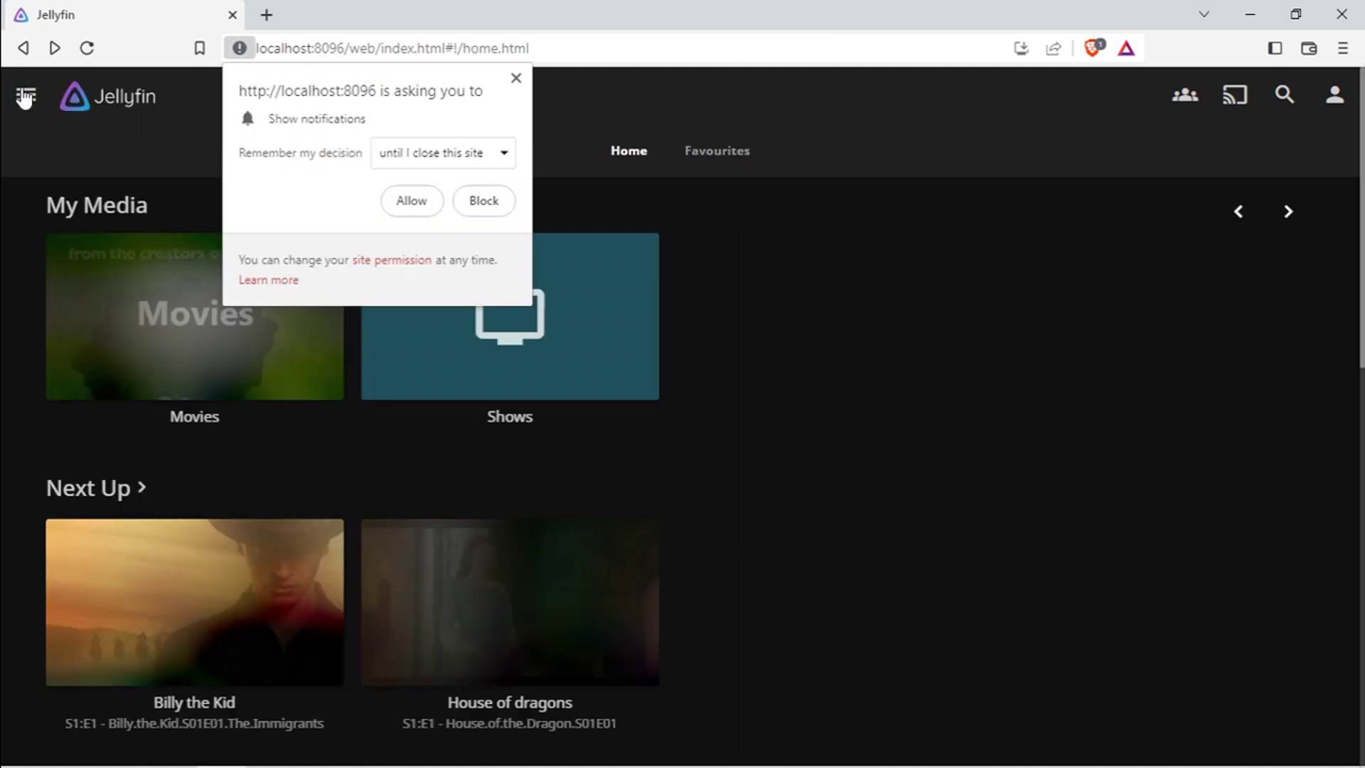
left_click(483, 201)
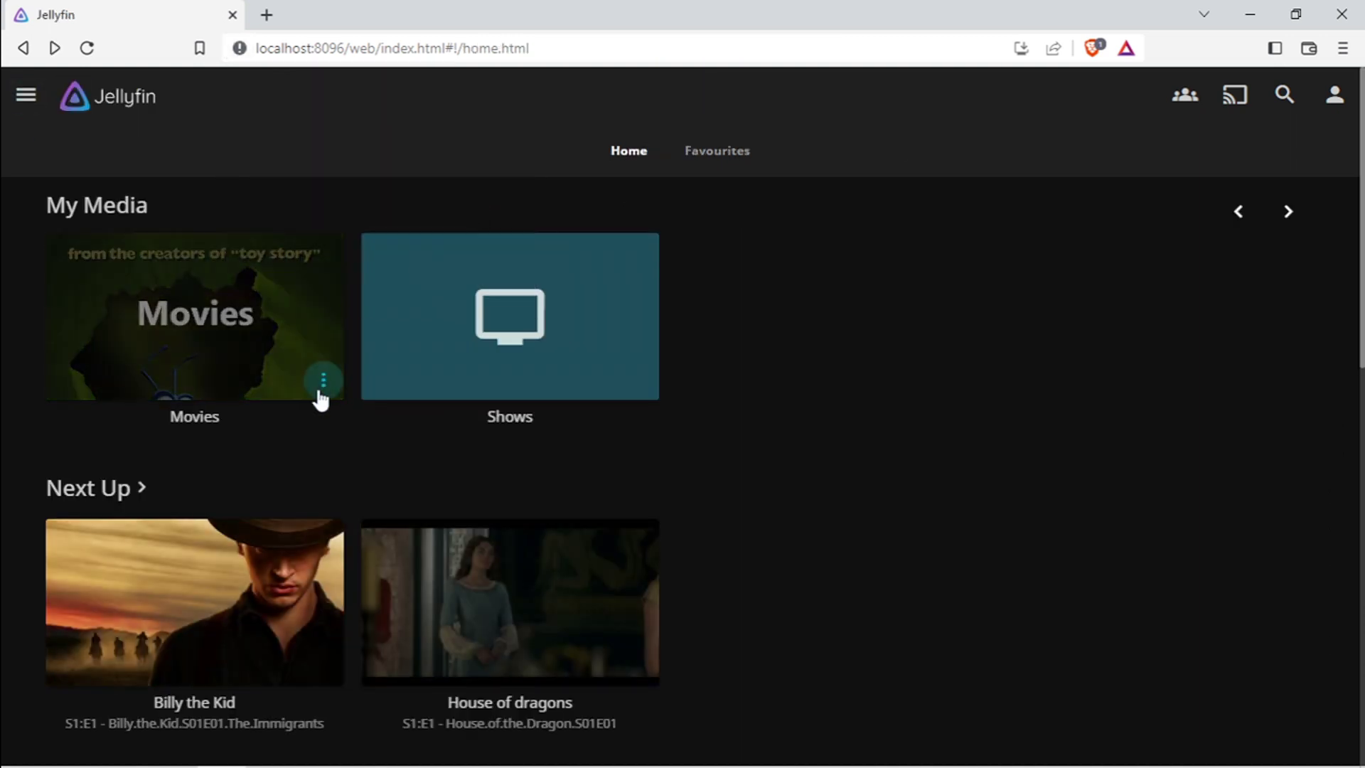
- Examine the posters in the Movies library and return to the home page
left_click(321, 389)
left_click(150, 353)
left_click(182, 329)
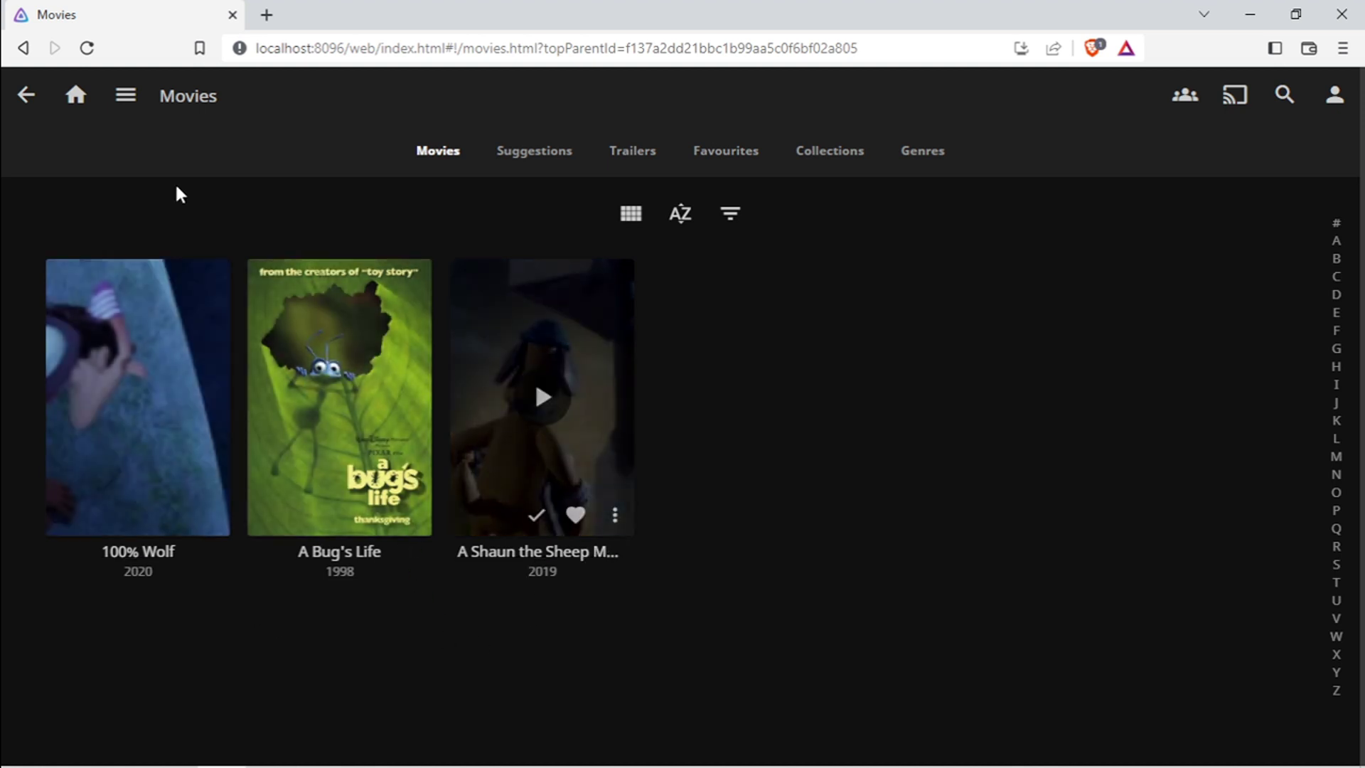
left_click(25, 96)
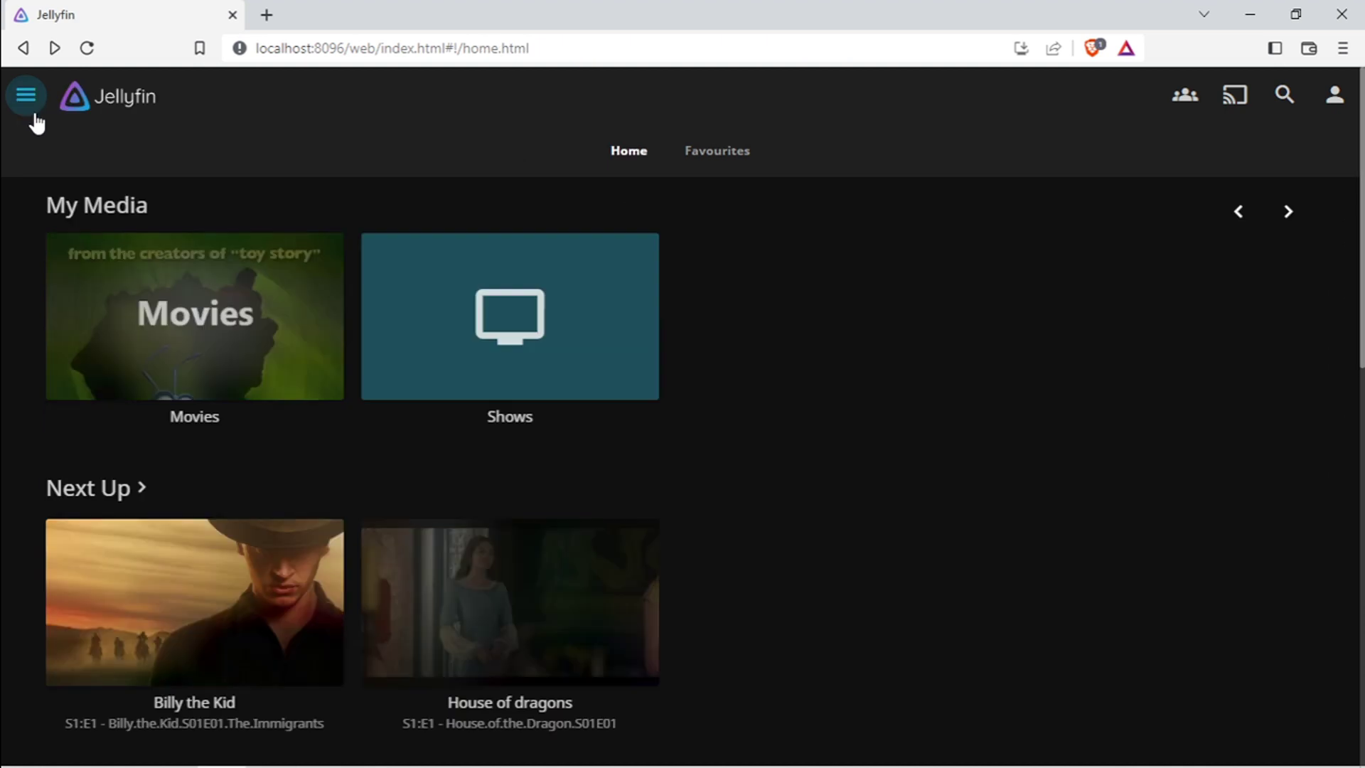
- Open the Shows library and review the actions available for the House of dragons series
left_click(576, 311)
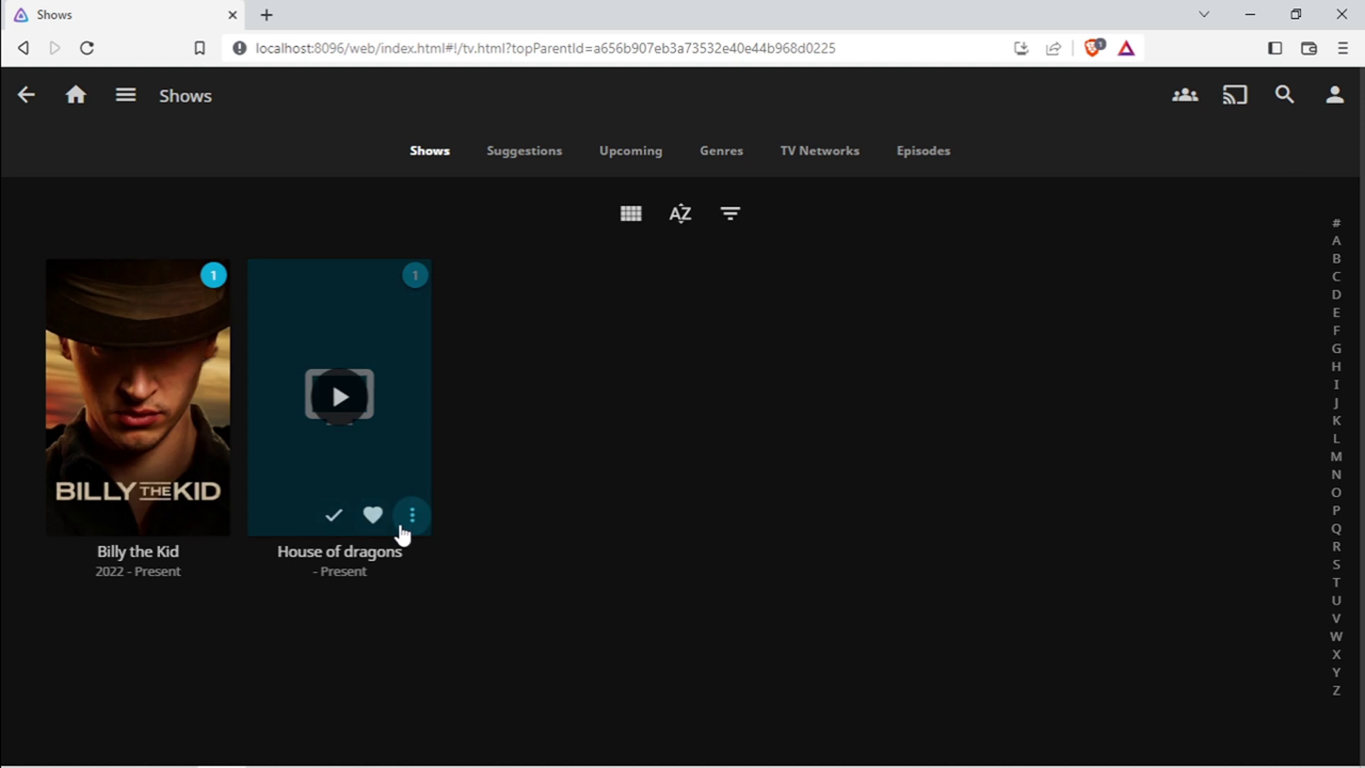
left_click(415, 529)
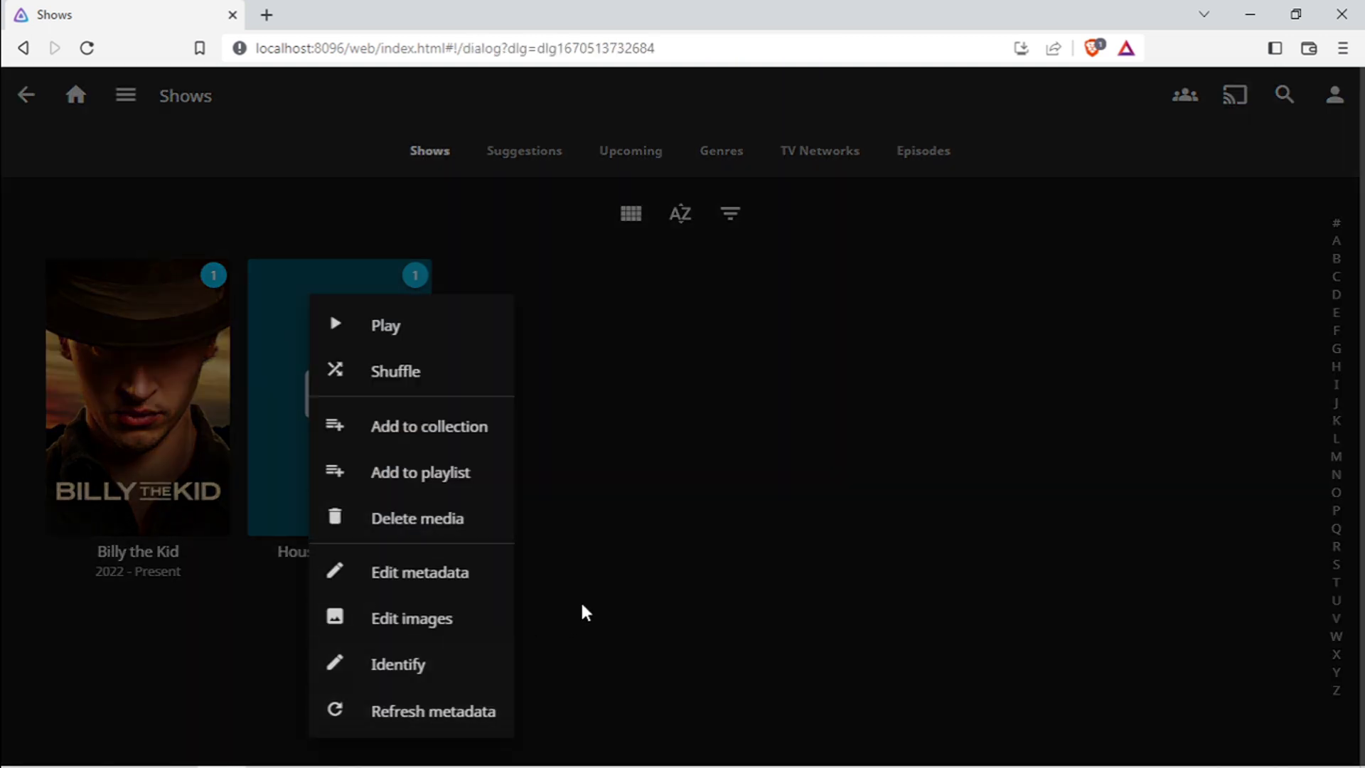
left_click(684, 565)
mouse_move(378, 443)
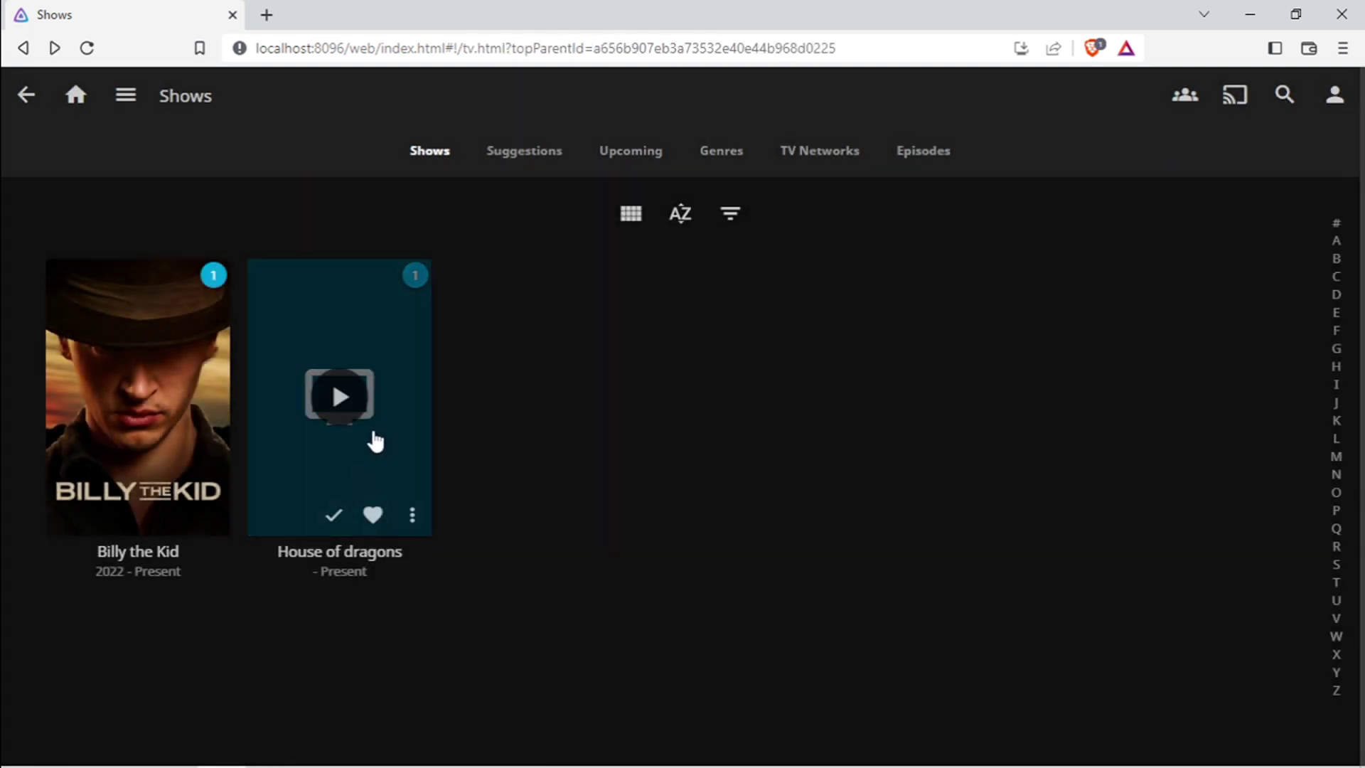
left_click(413, 517)
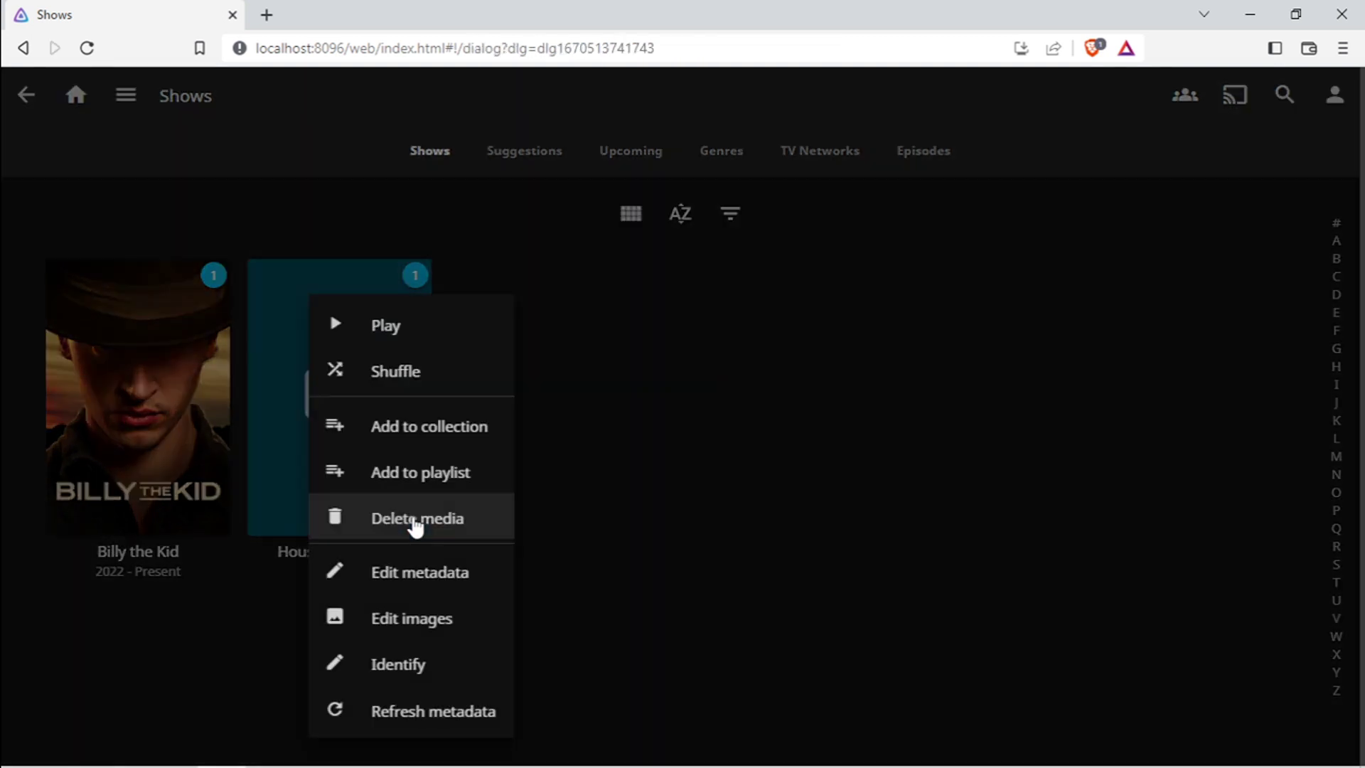
left_click(767, 544)
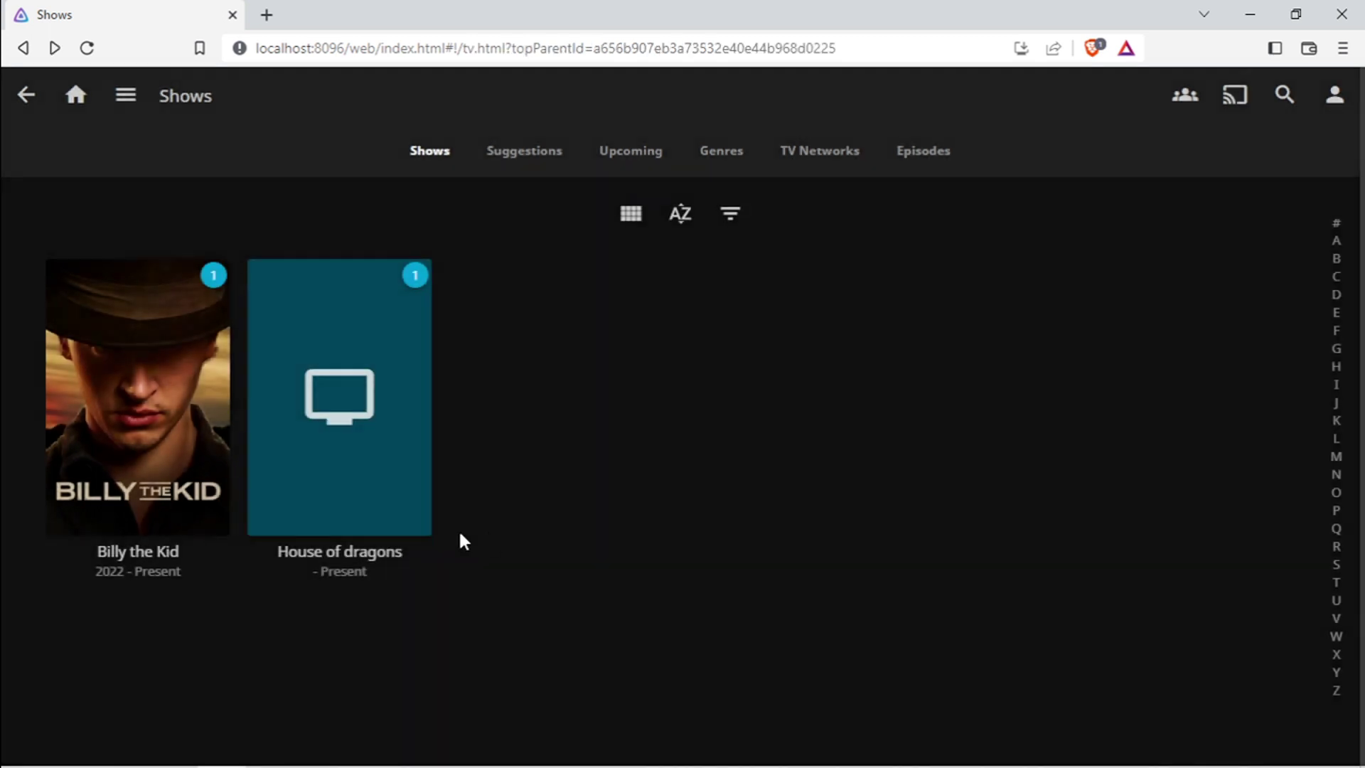
- Open the Identify form for the House of dragons series
mouse_move(418, 534)
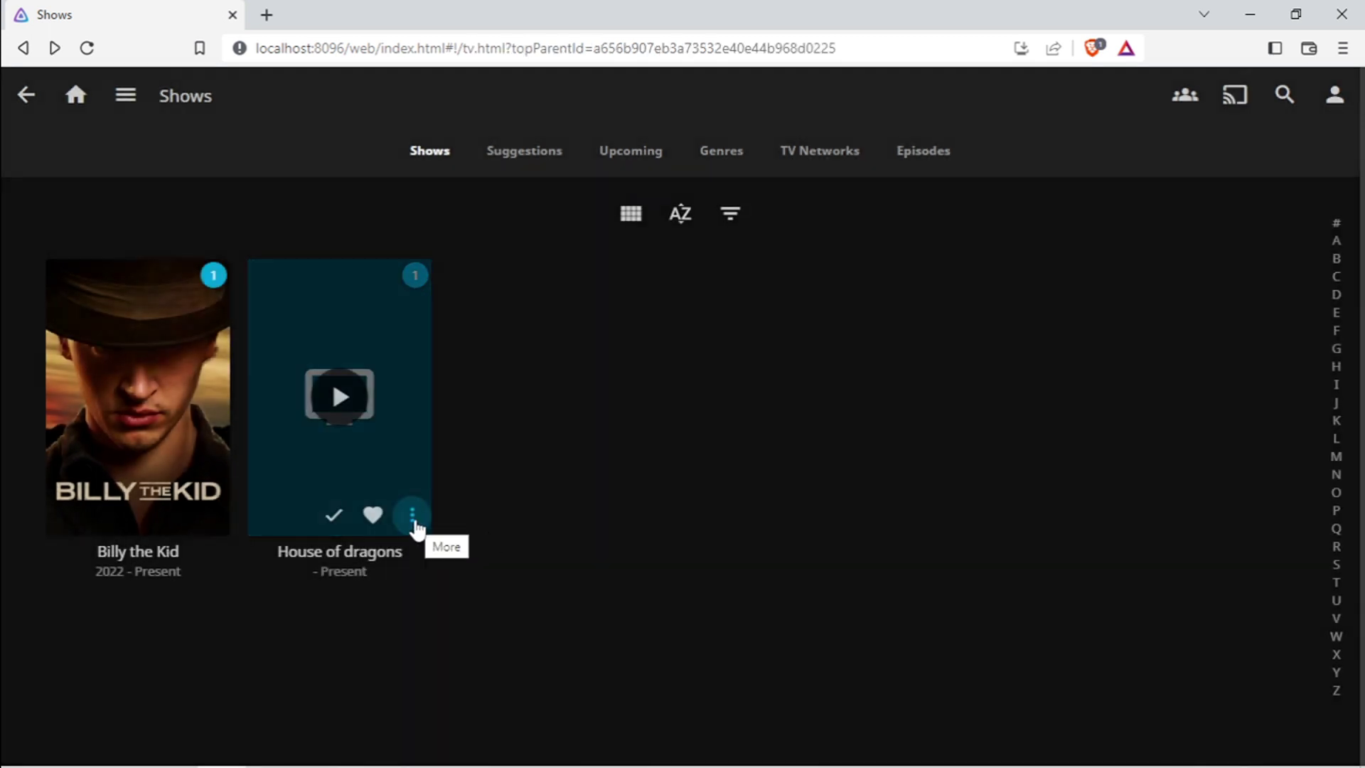
left_click(415, 525)
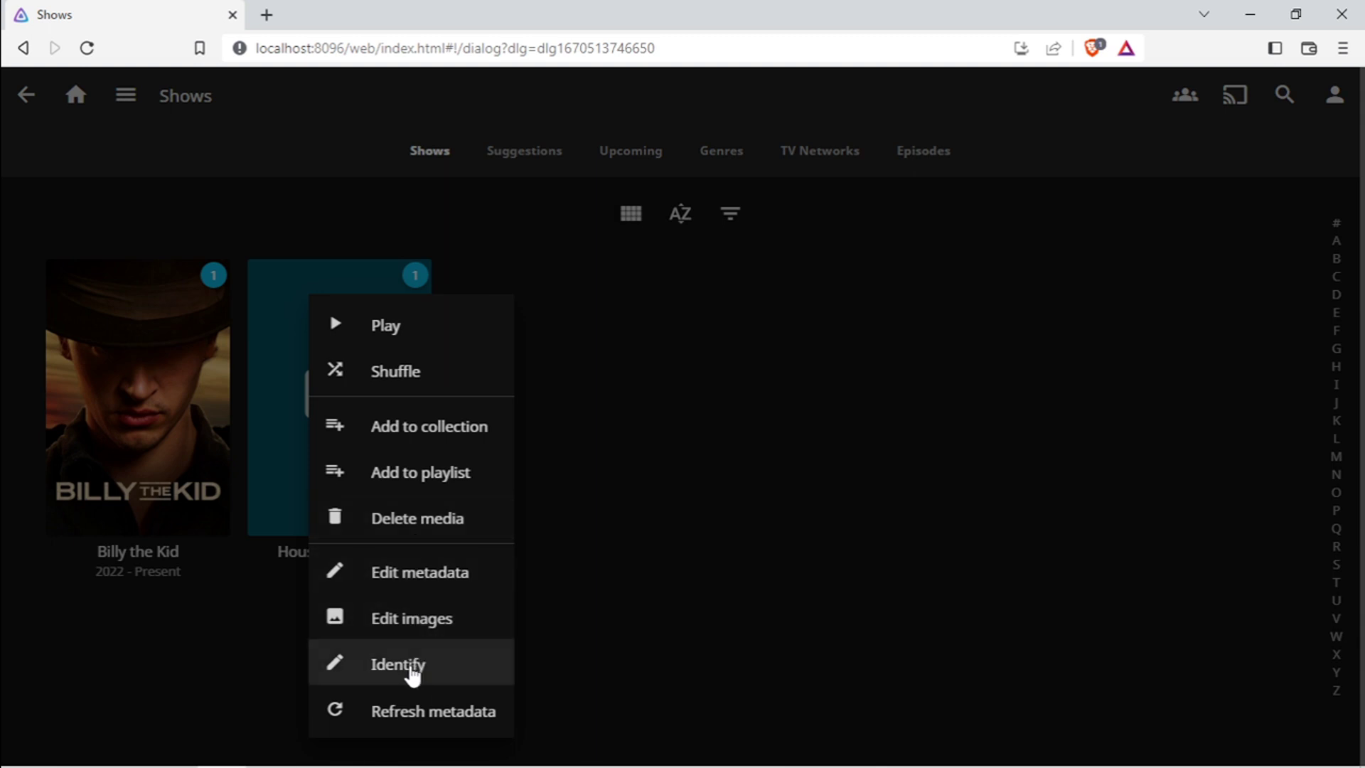
left_click(413, 672)
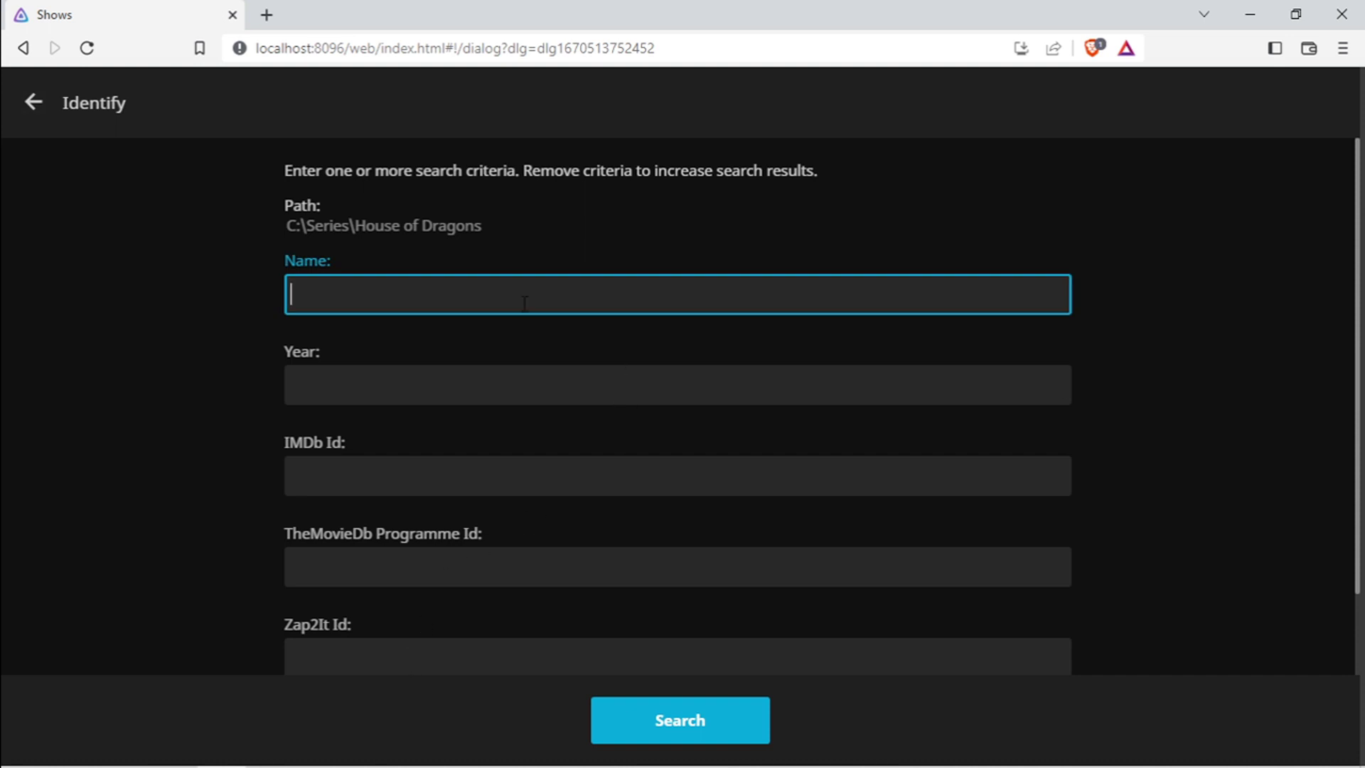
- Copy the folder name House of Dragons from the path and search Google for "House of Dragons imdb" in a new tab
left_click(267, 15)
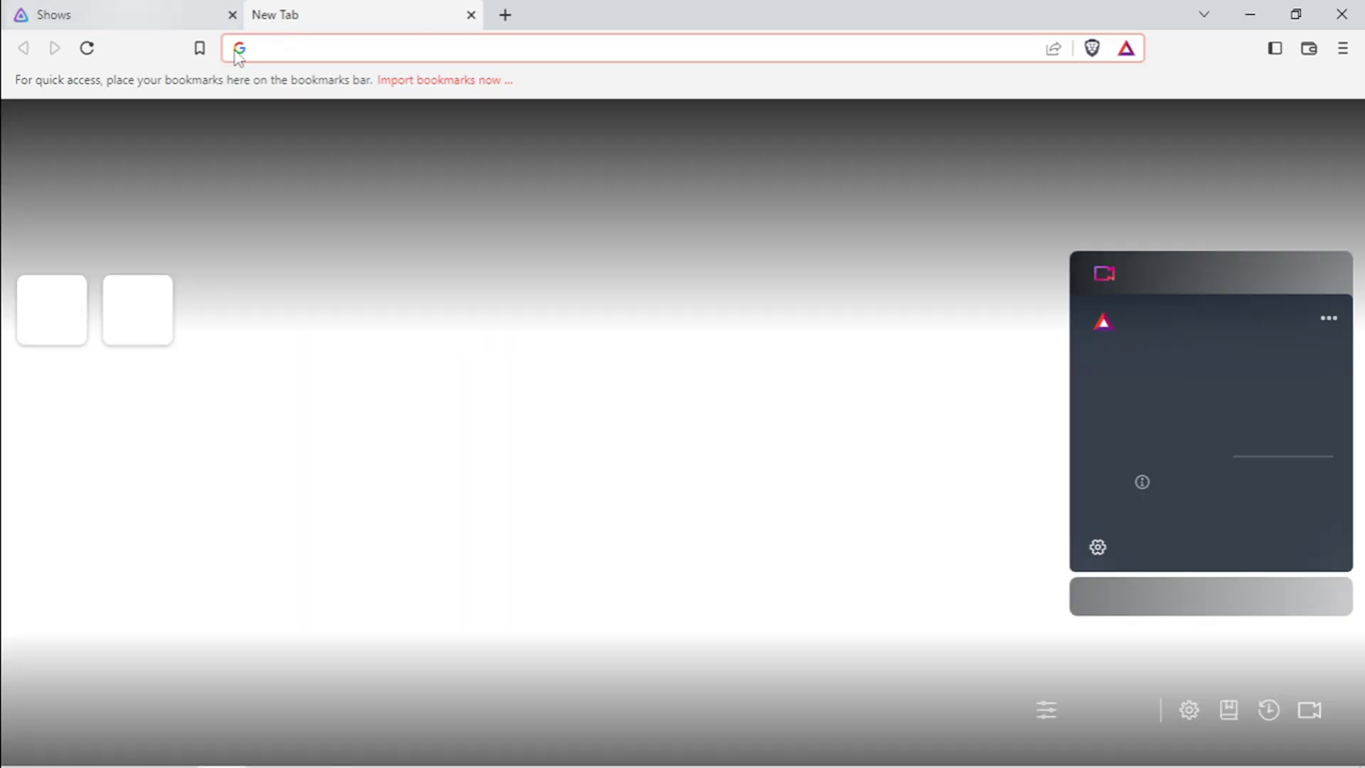
left_click(137, 9)
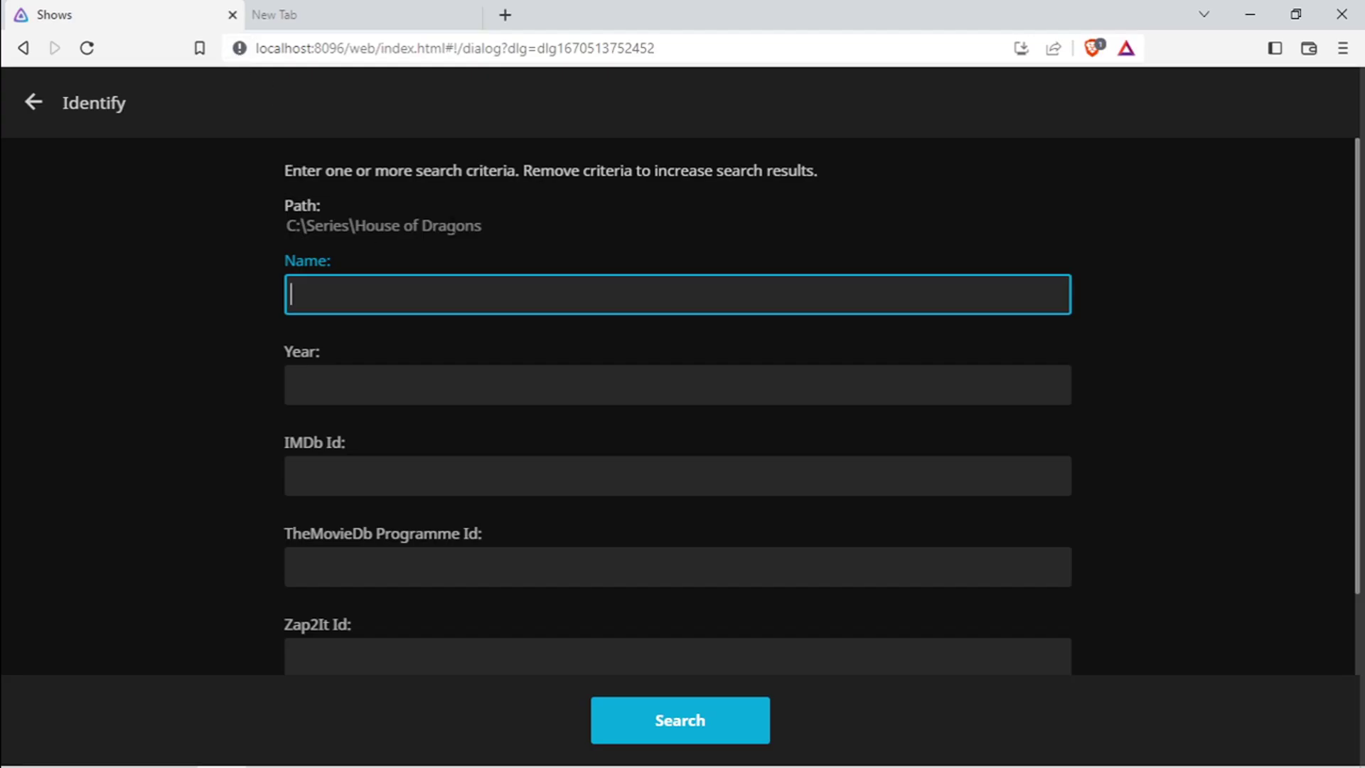
left_click_drag(483, 226, 376, 225)
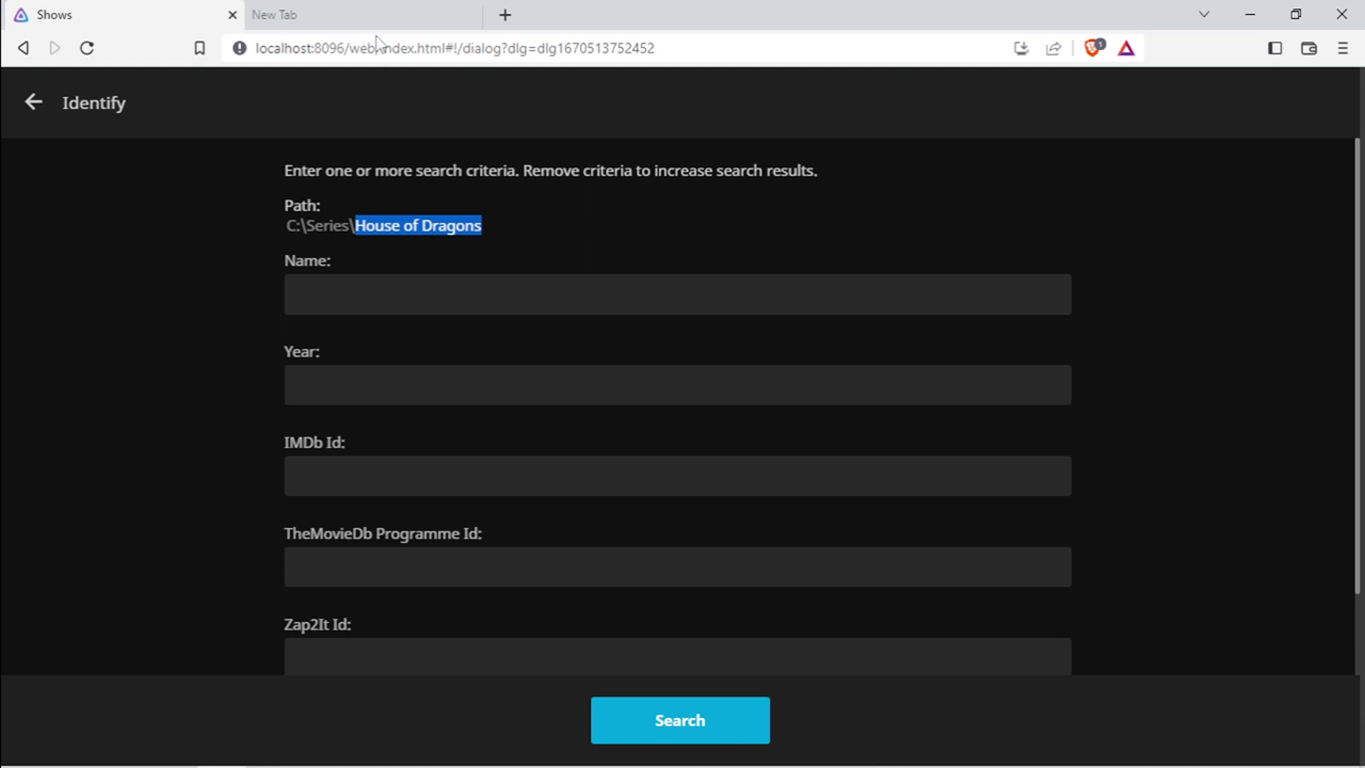
right_click(420, 226)
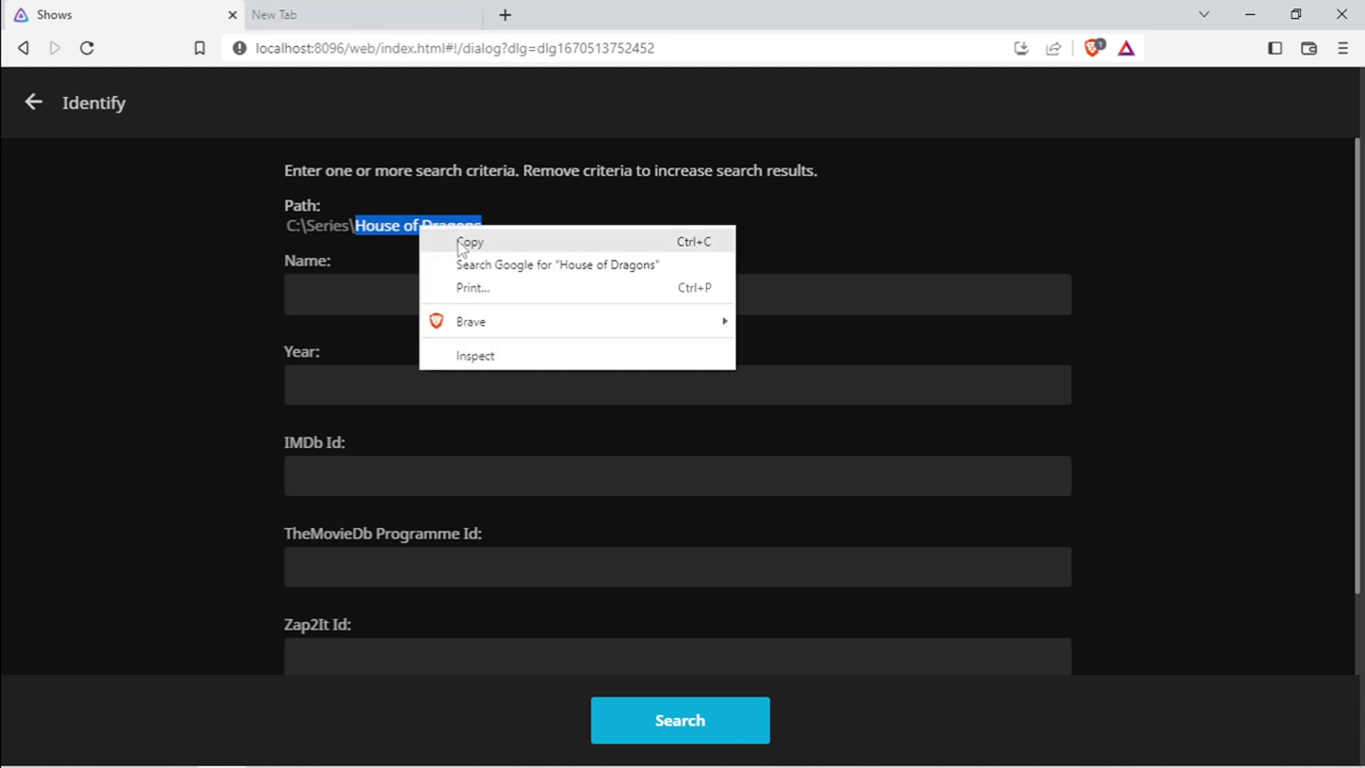
left_click(460, 243)
left_click(375, 20)
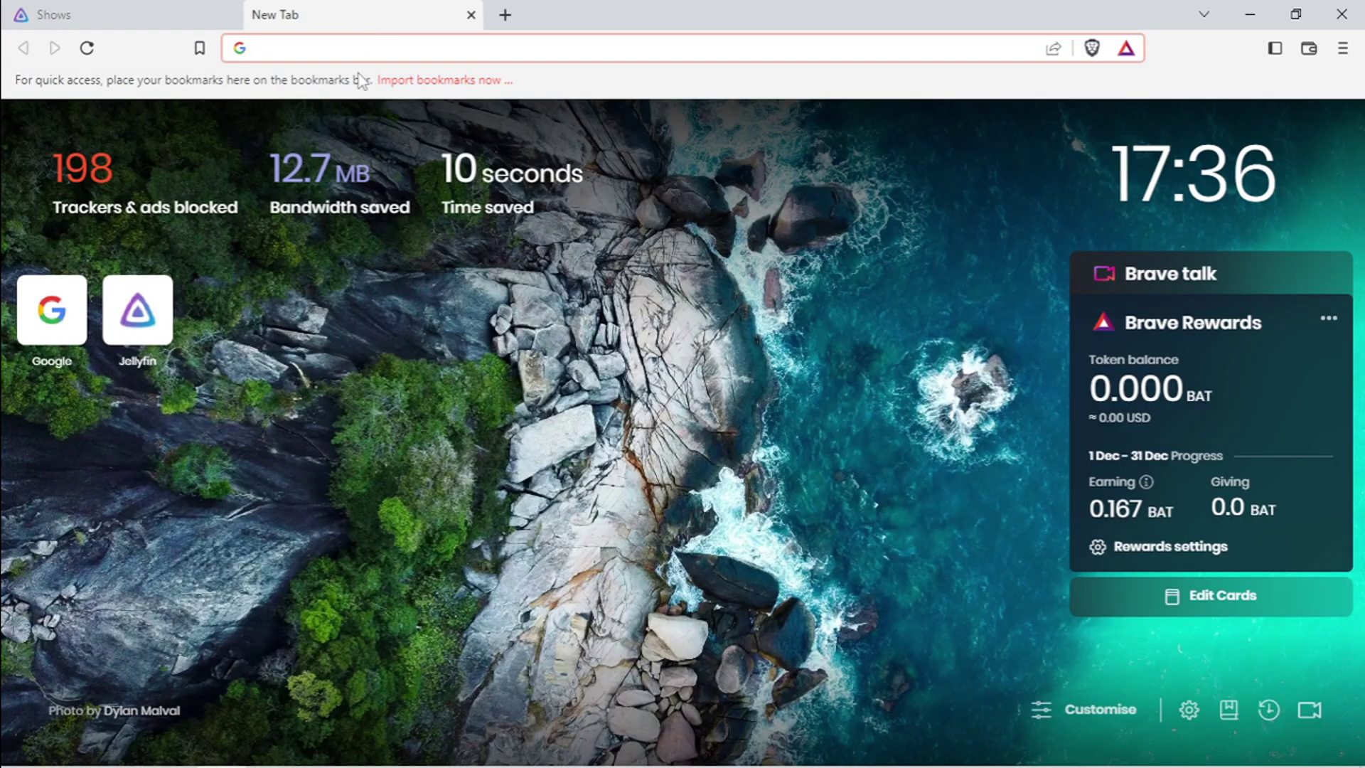
key("ctrl+v")
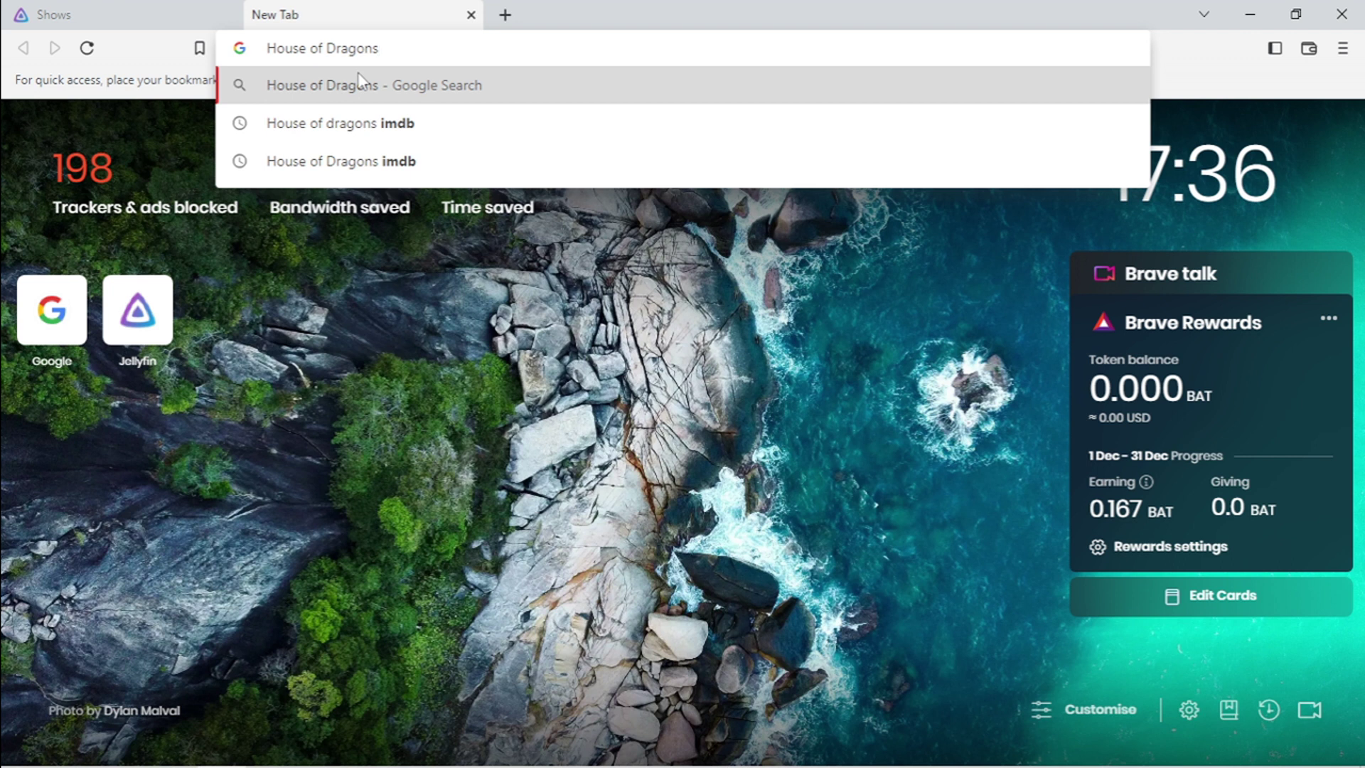
type("imdb")
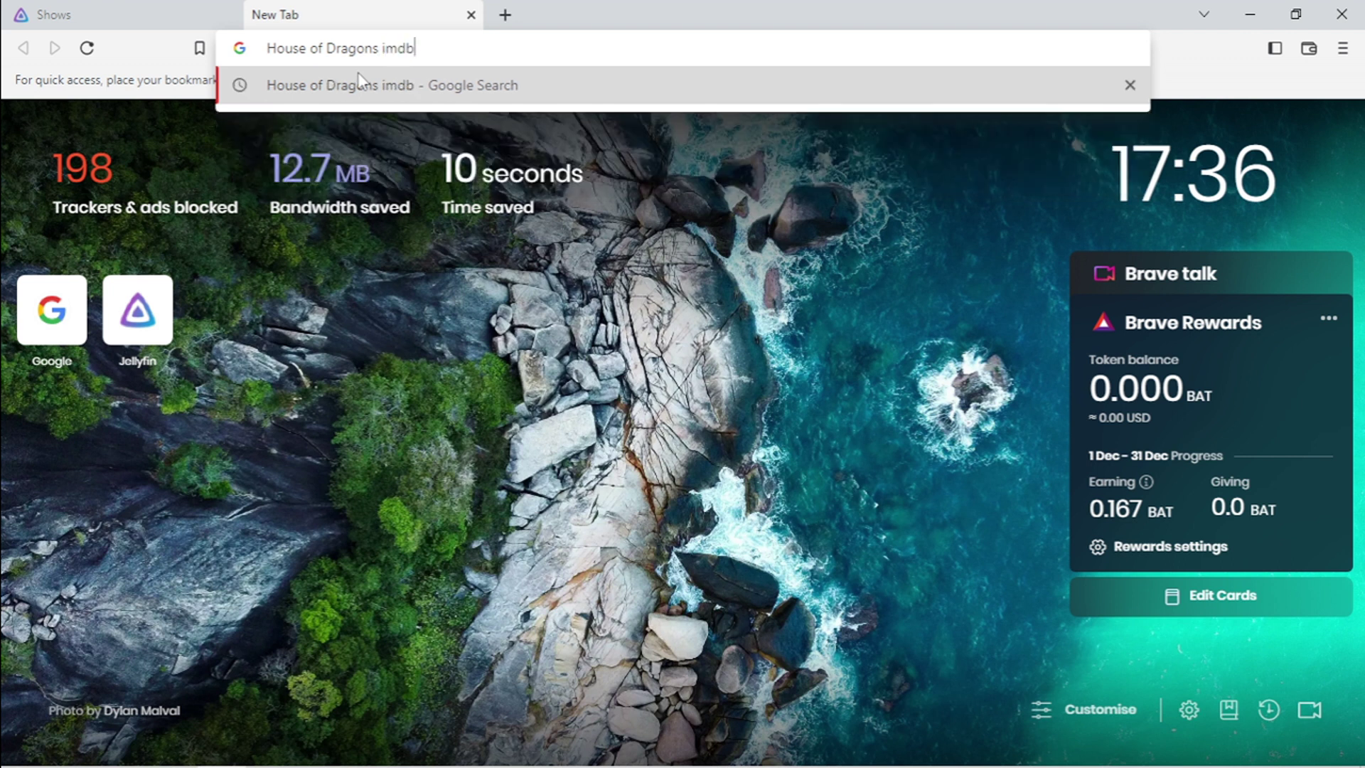
key("Return")
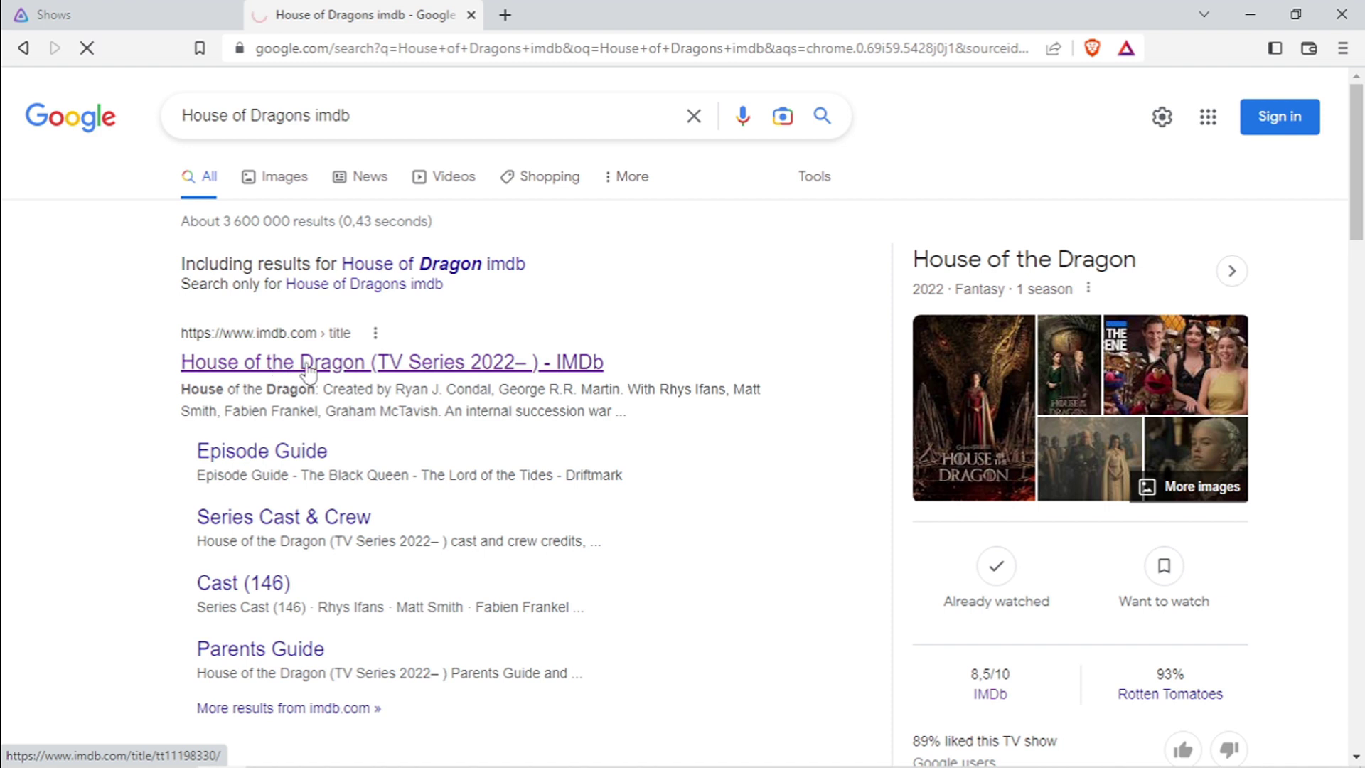
- Copy the title ID tt11198330 from the address of the House of the Dragon IMDb page into Jellyfin's IMDb Id field
left_click(307, 370)
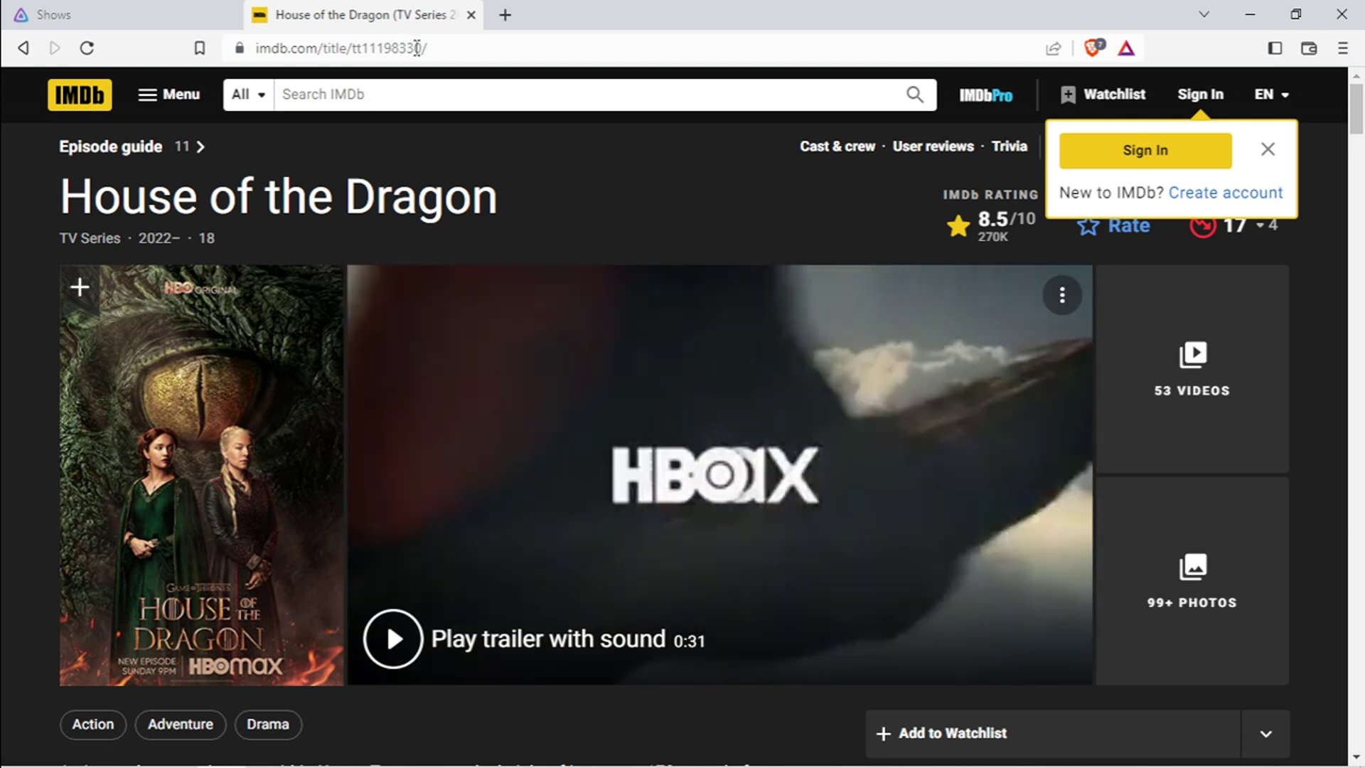
double_click(404, 49)
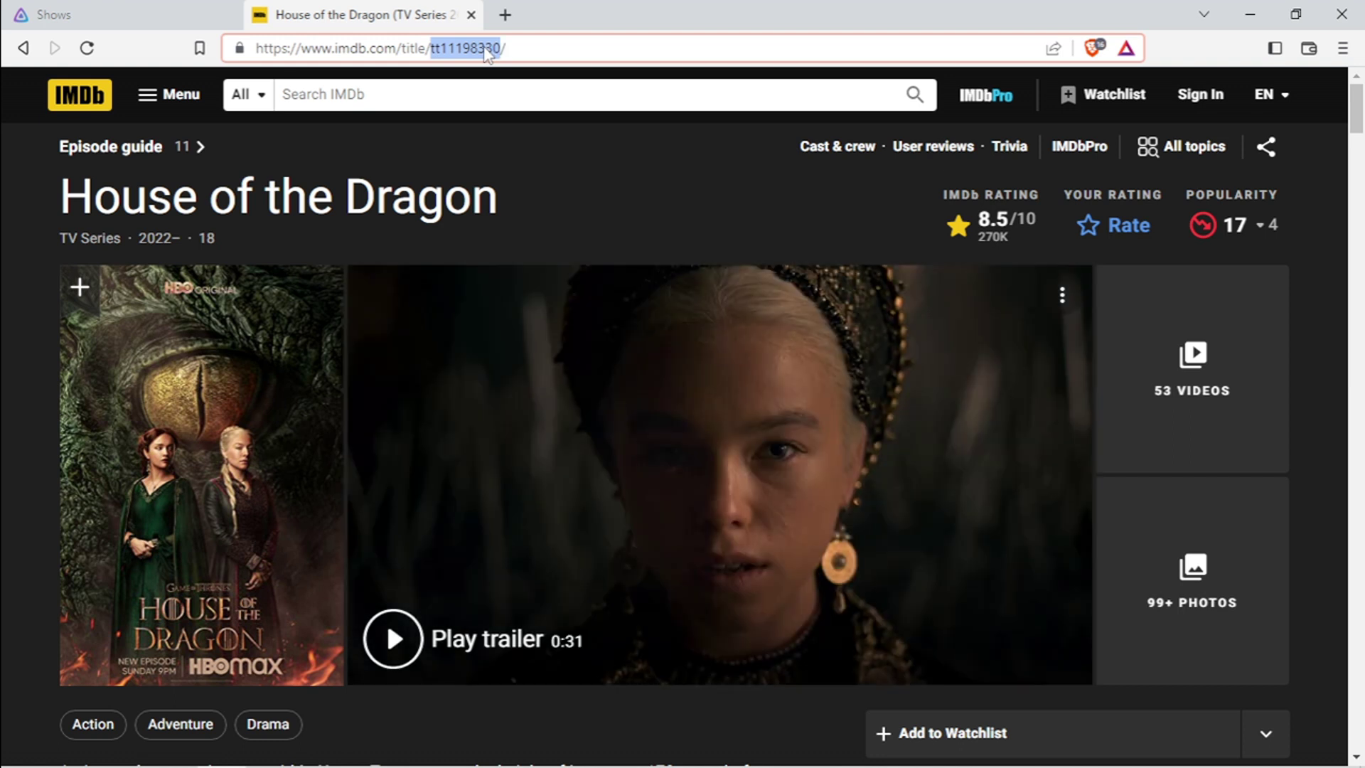
left_click(182, 3)
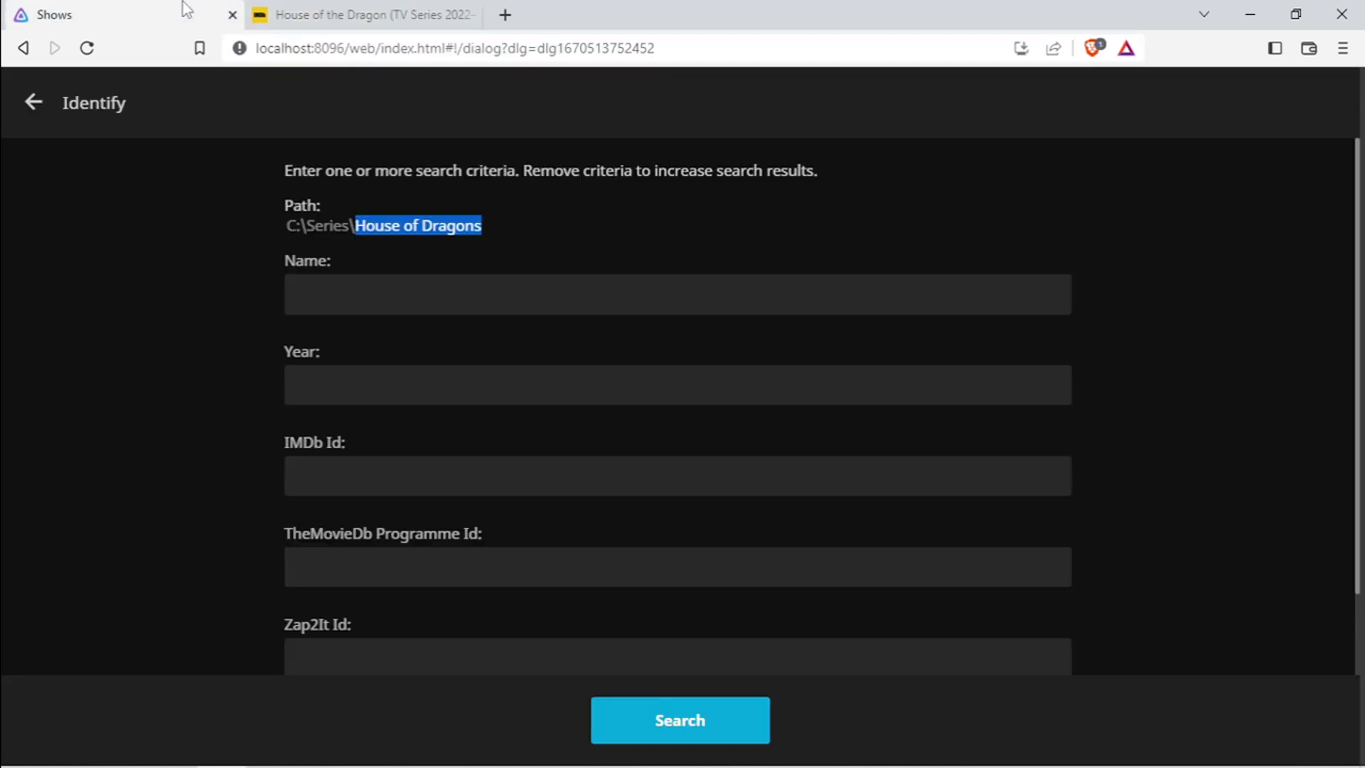
left_click(368, 469)
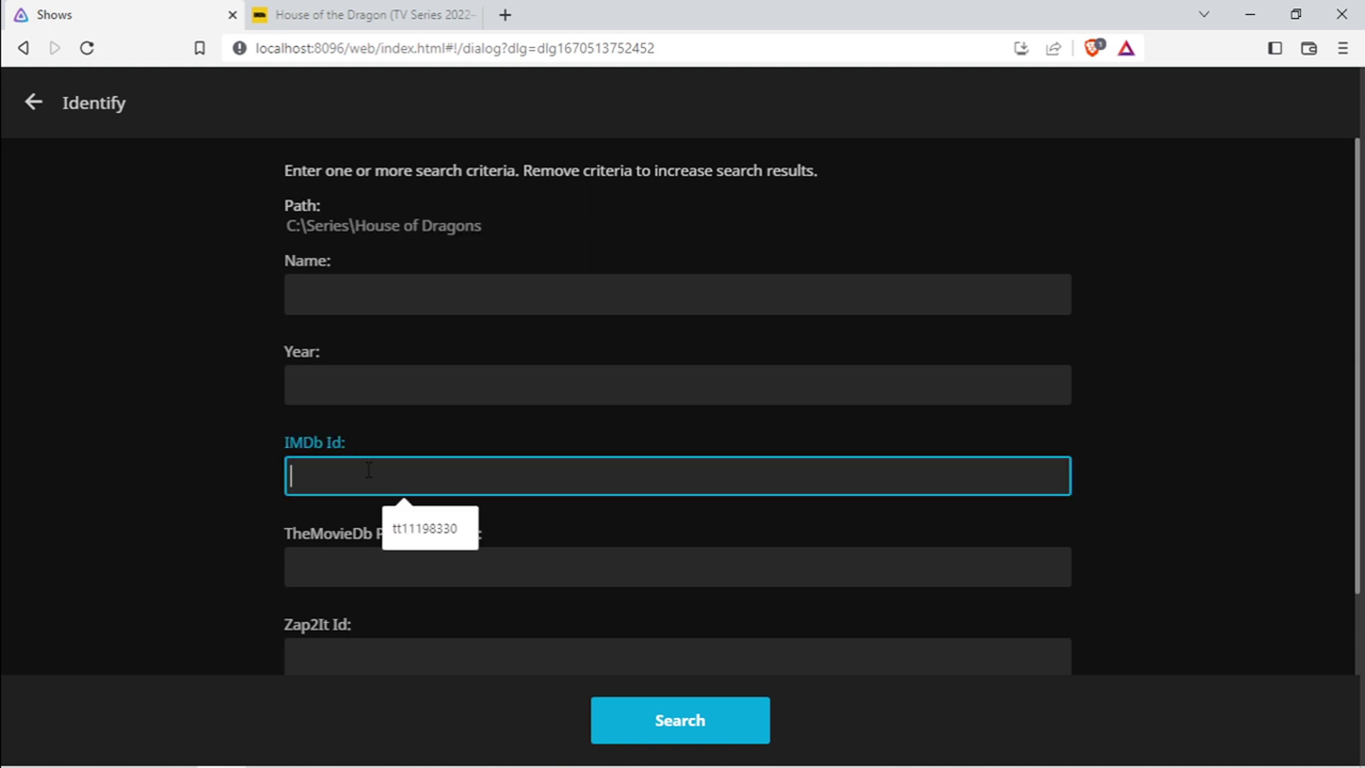
type("tt11198330")
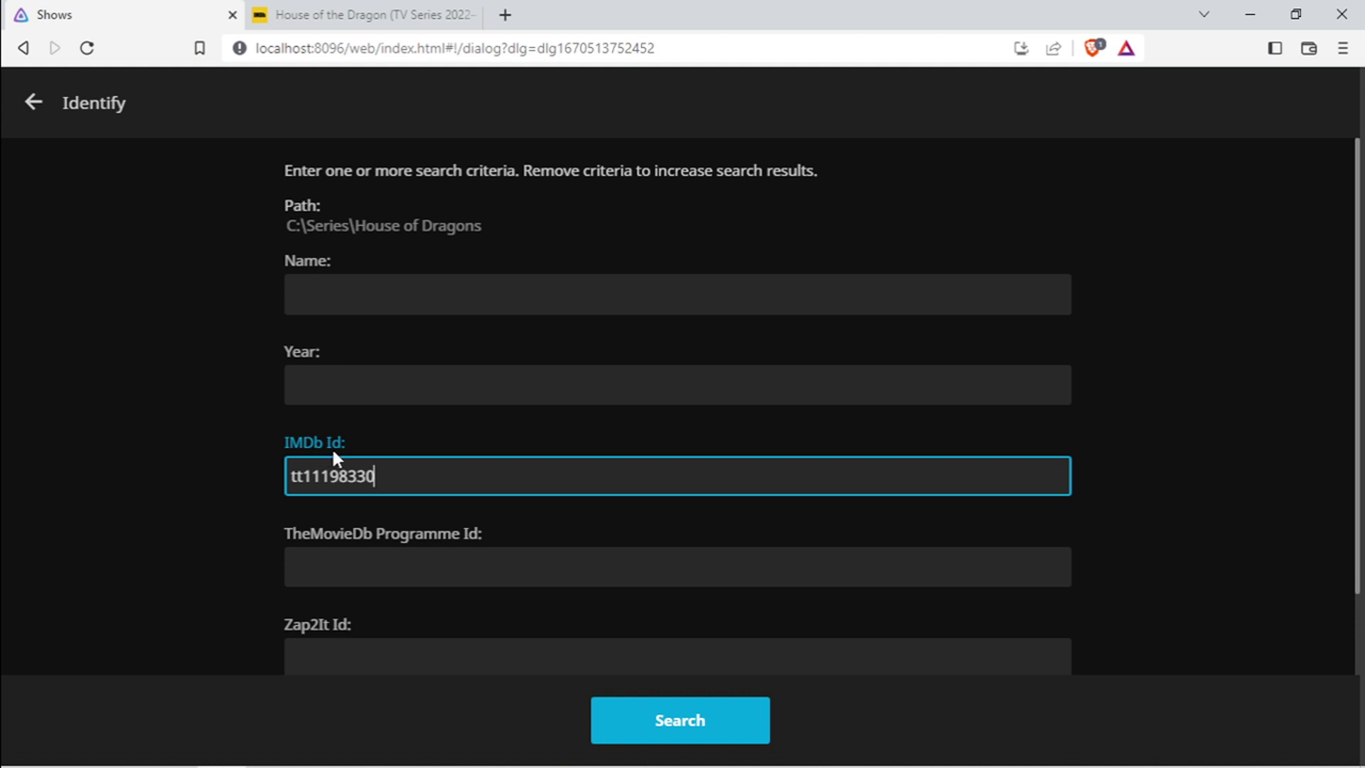
- Search with the entered IMDb Id and apply the House of the Dragon match with existing images replaced
scroll(1214, 429, "down", 2)
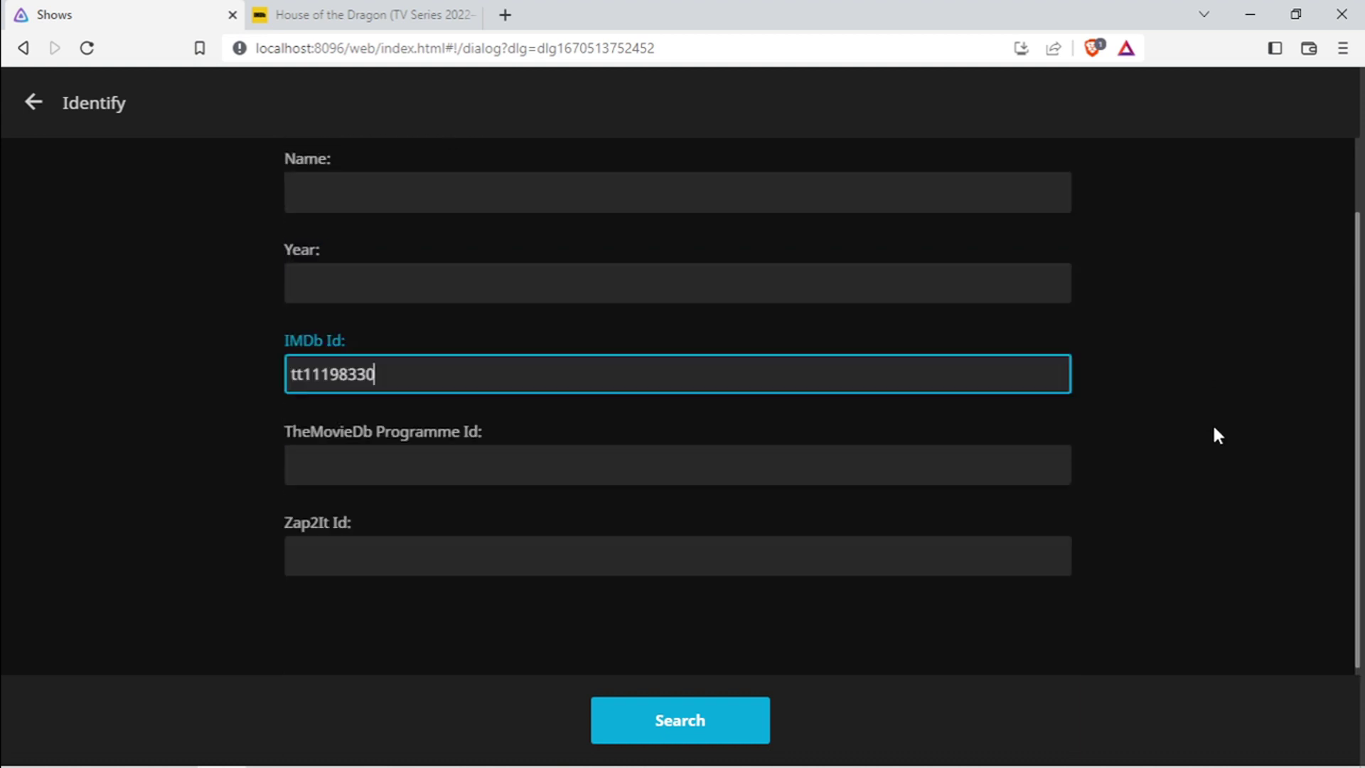
scroll(1214, 429, "up", 2)
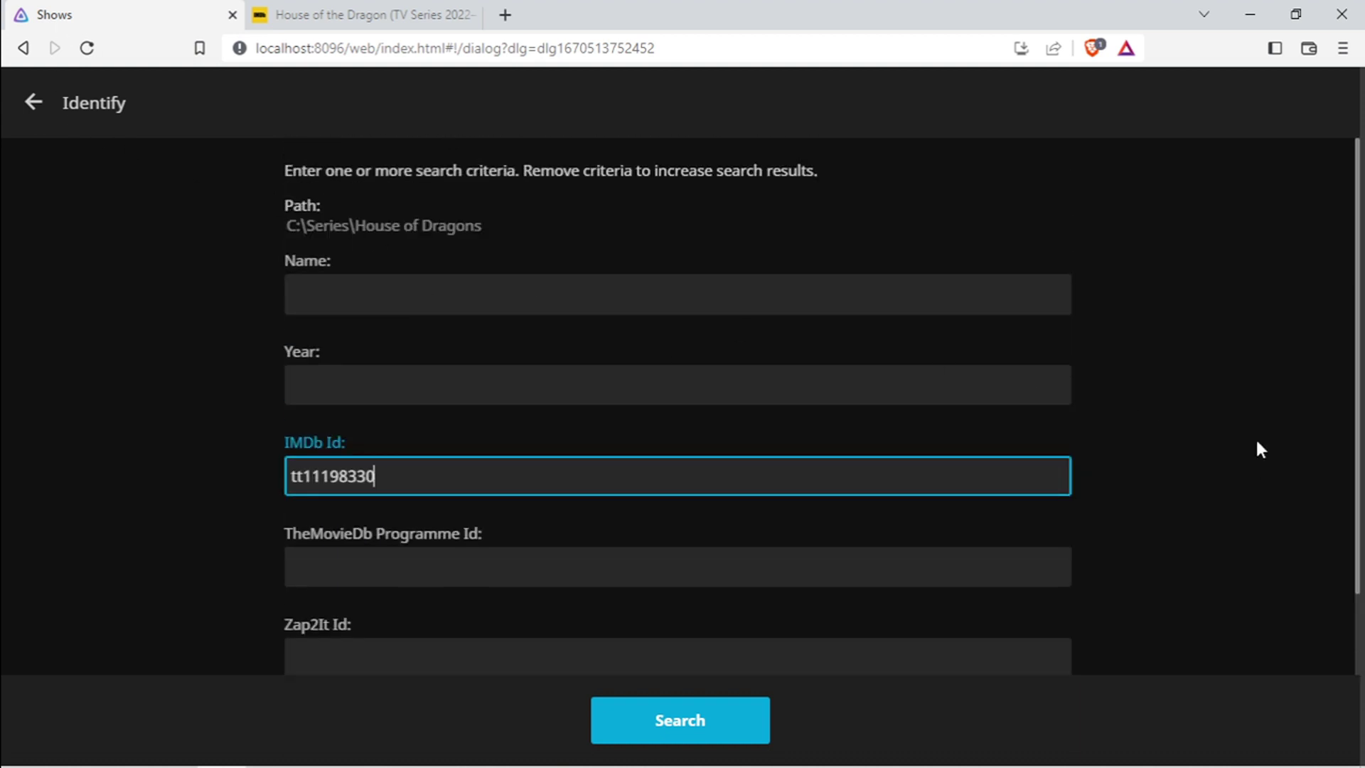
scroll(1271, 465, "down", 2)
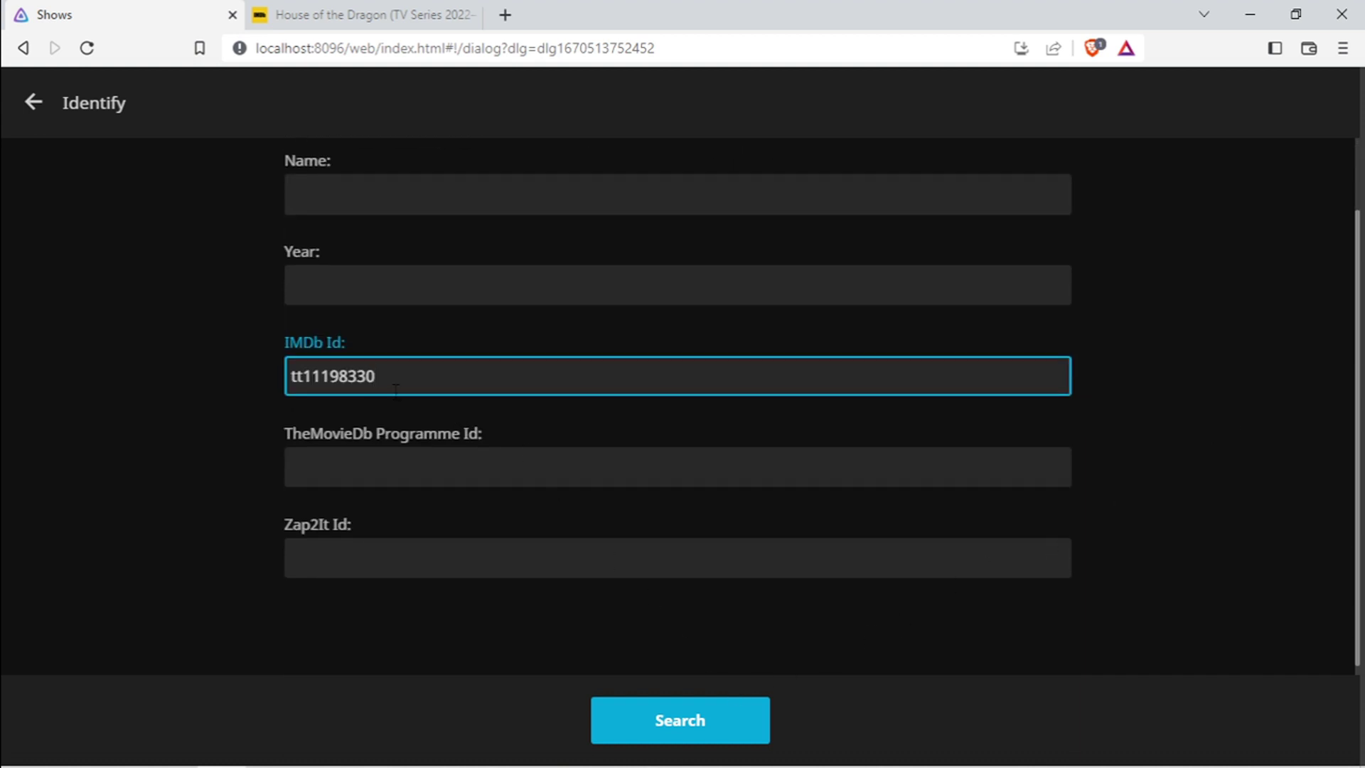
left_click(680, 720)
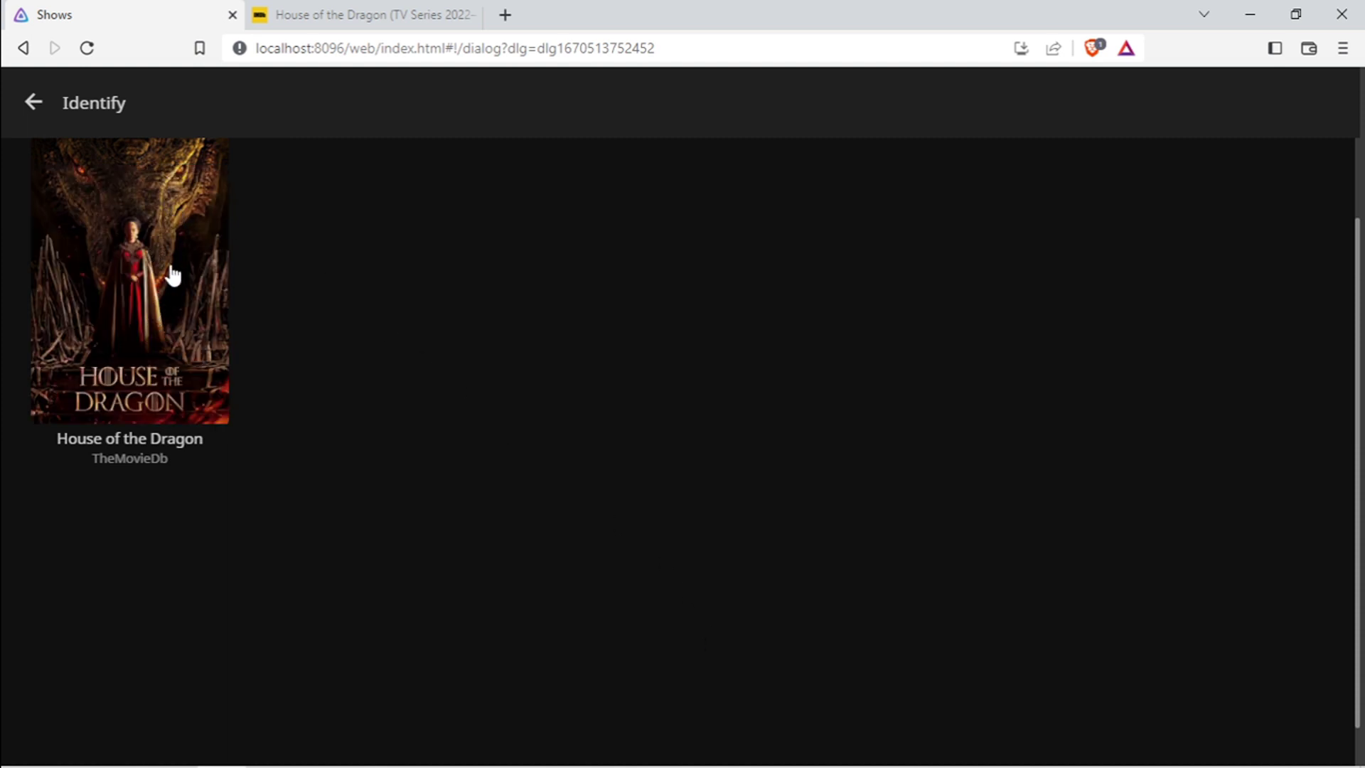
left_click(171, 353)
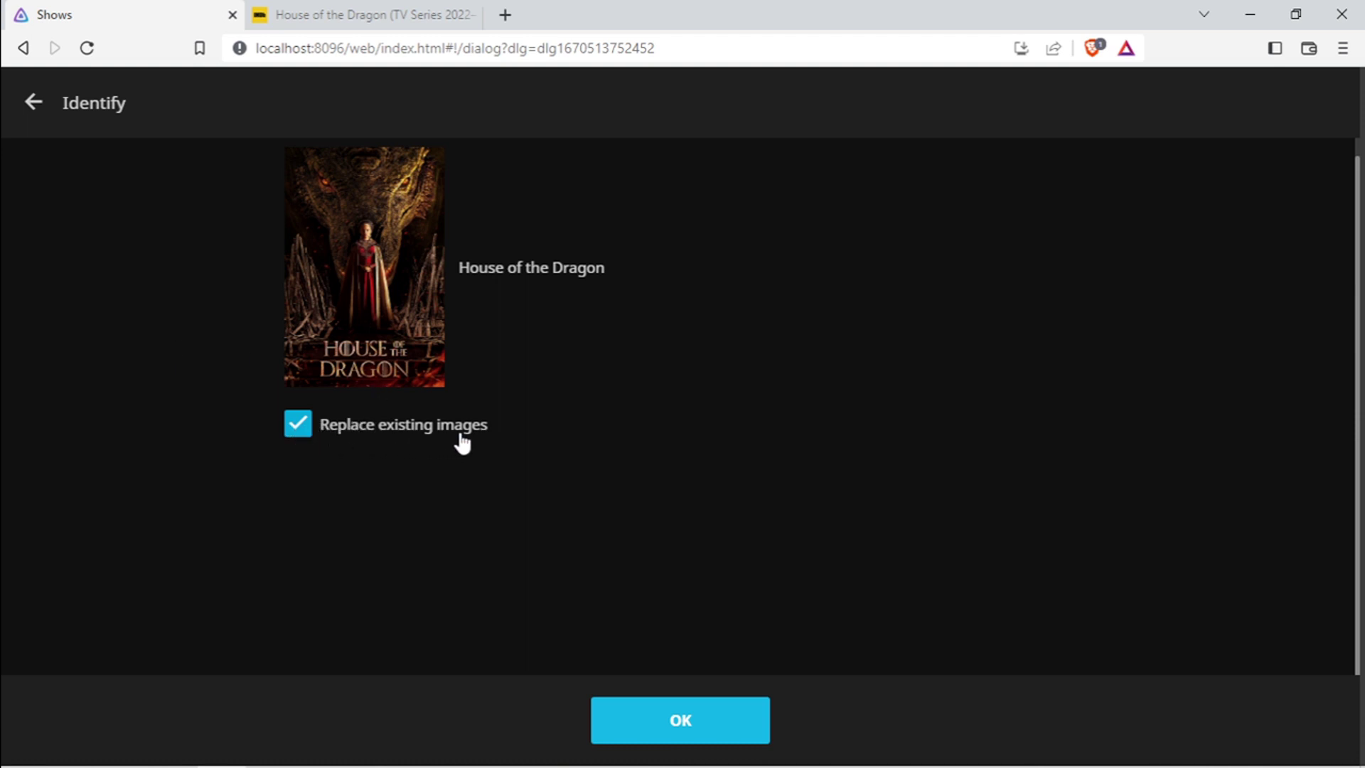
left_click(700, 724)
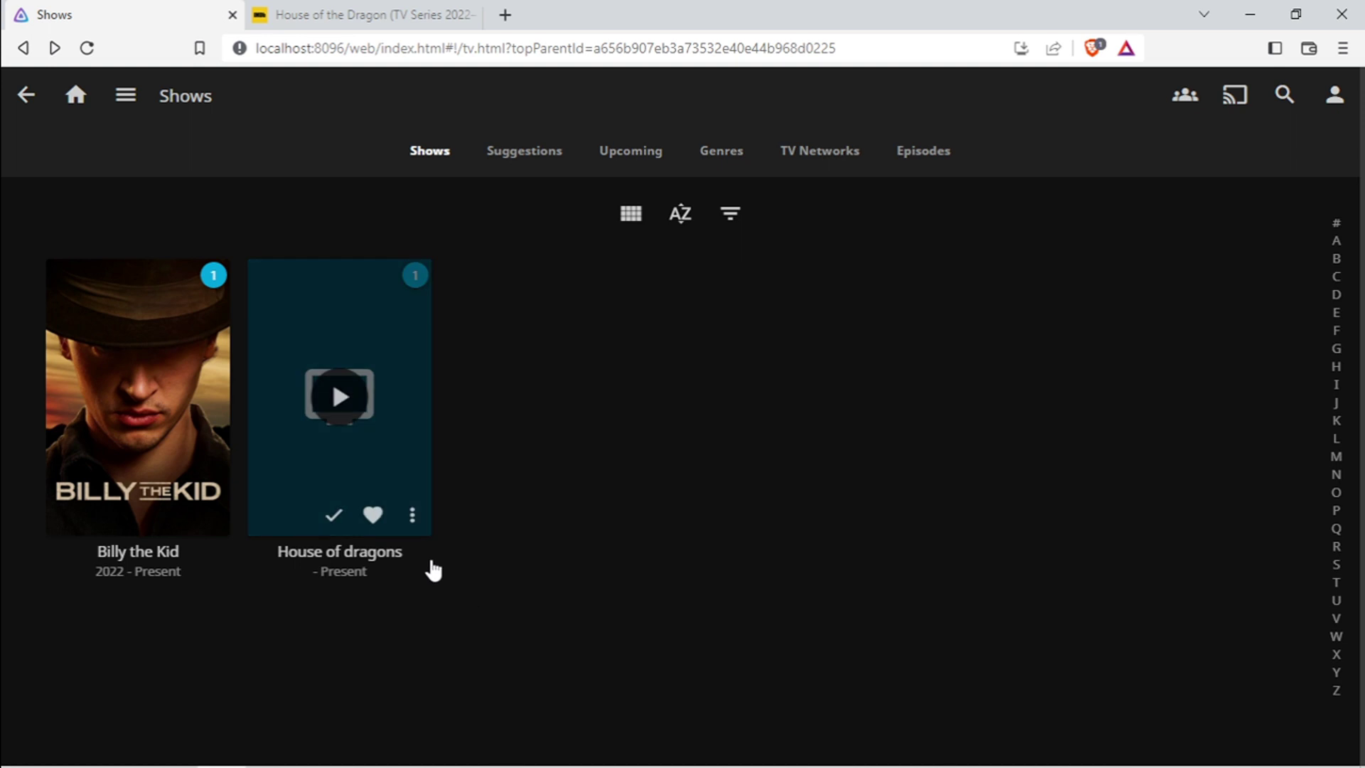
mouse_move(425, 546)
left_click(412, 514)
left_click(754, 573)
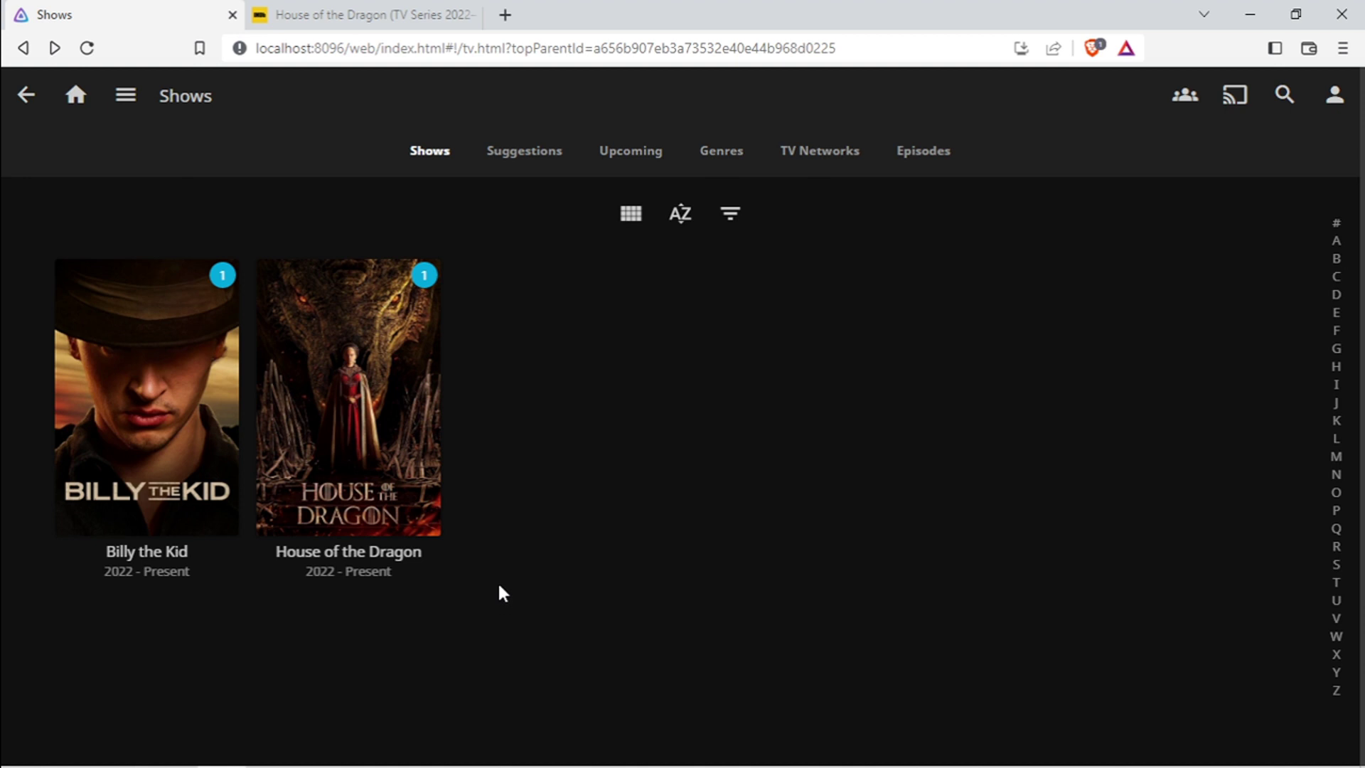
- Return to the home page to check the House of the Dragon title and artwork
left_click(36, 100)
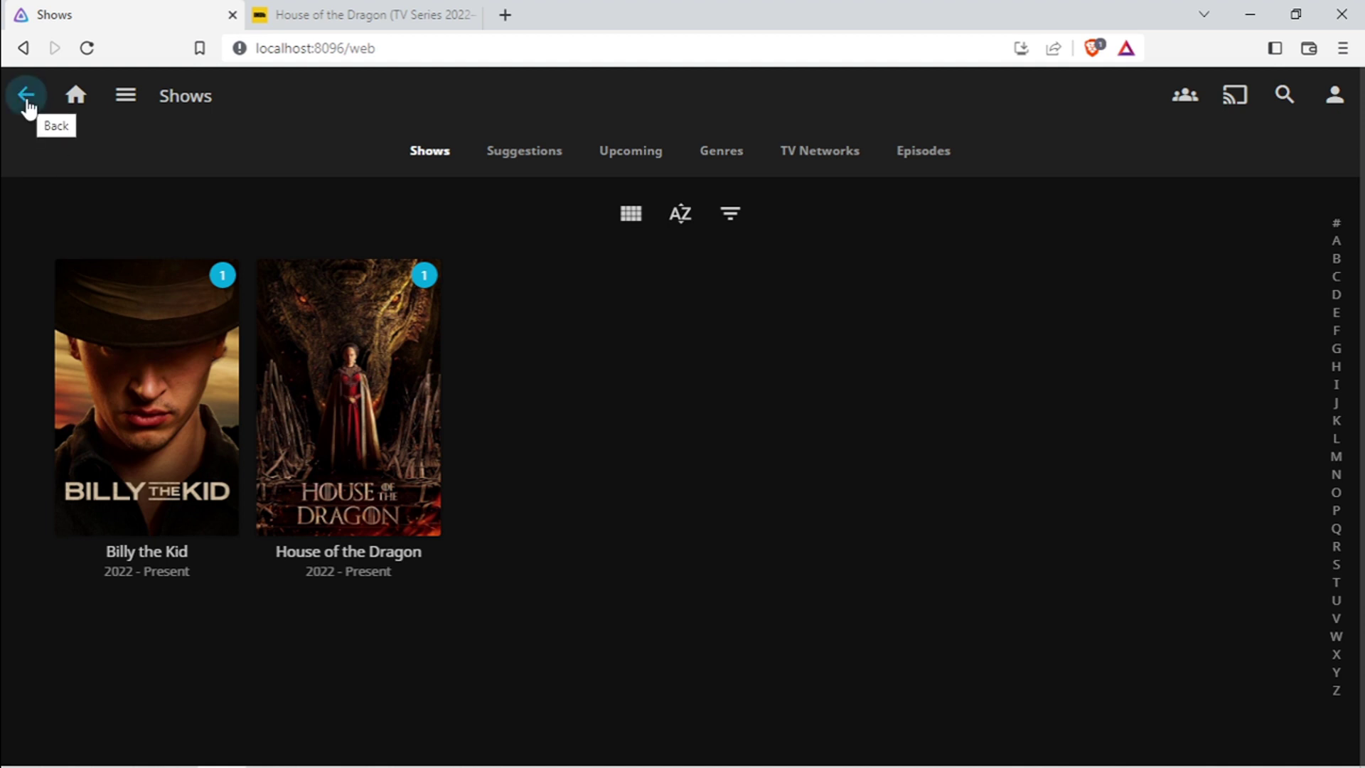
left_click(75, 95)
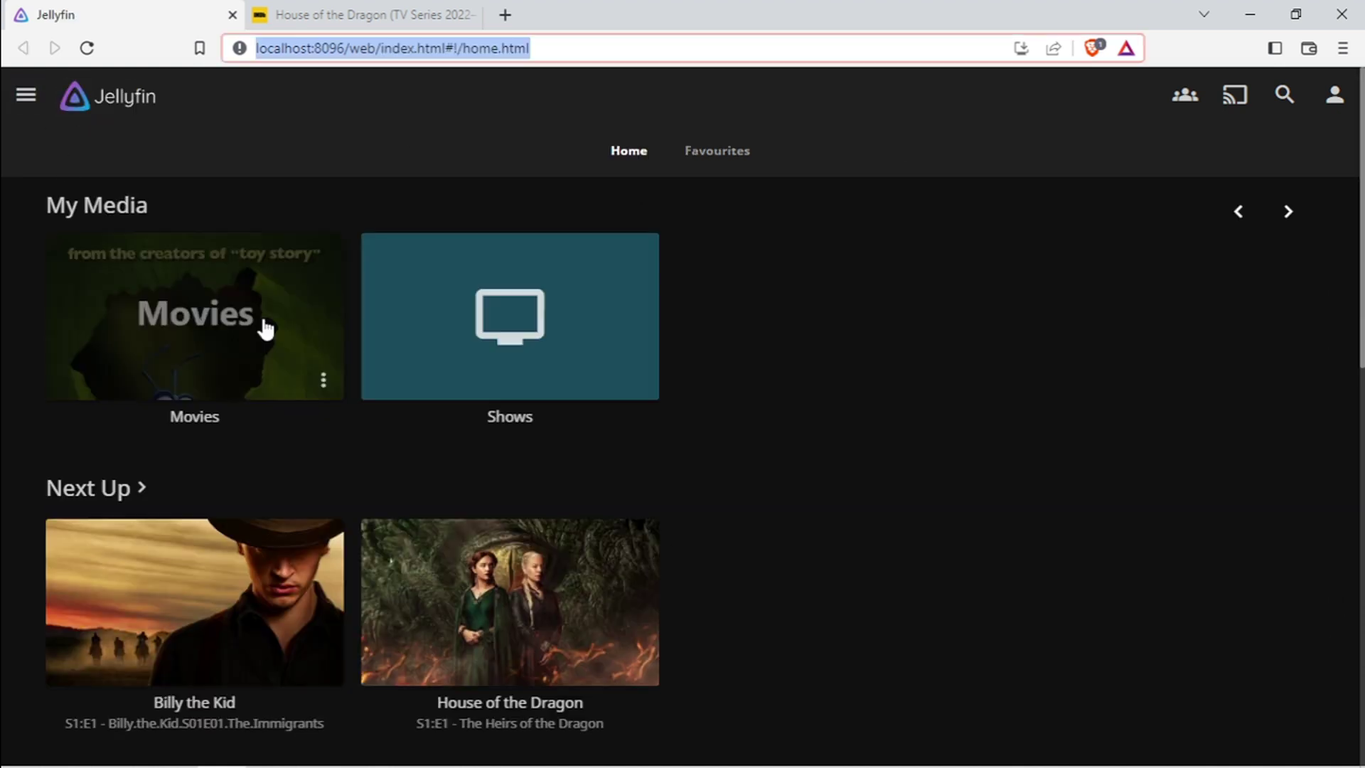
- Open the Identify form for the movie 100% Wolf in the Movies library, blocking the site's notification request
left_click(262, 329)
mouse_move(121, 548)
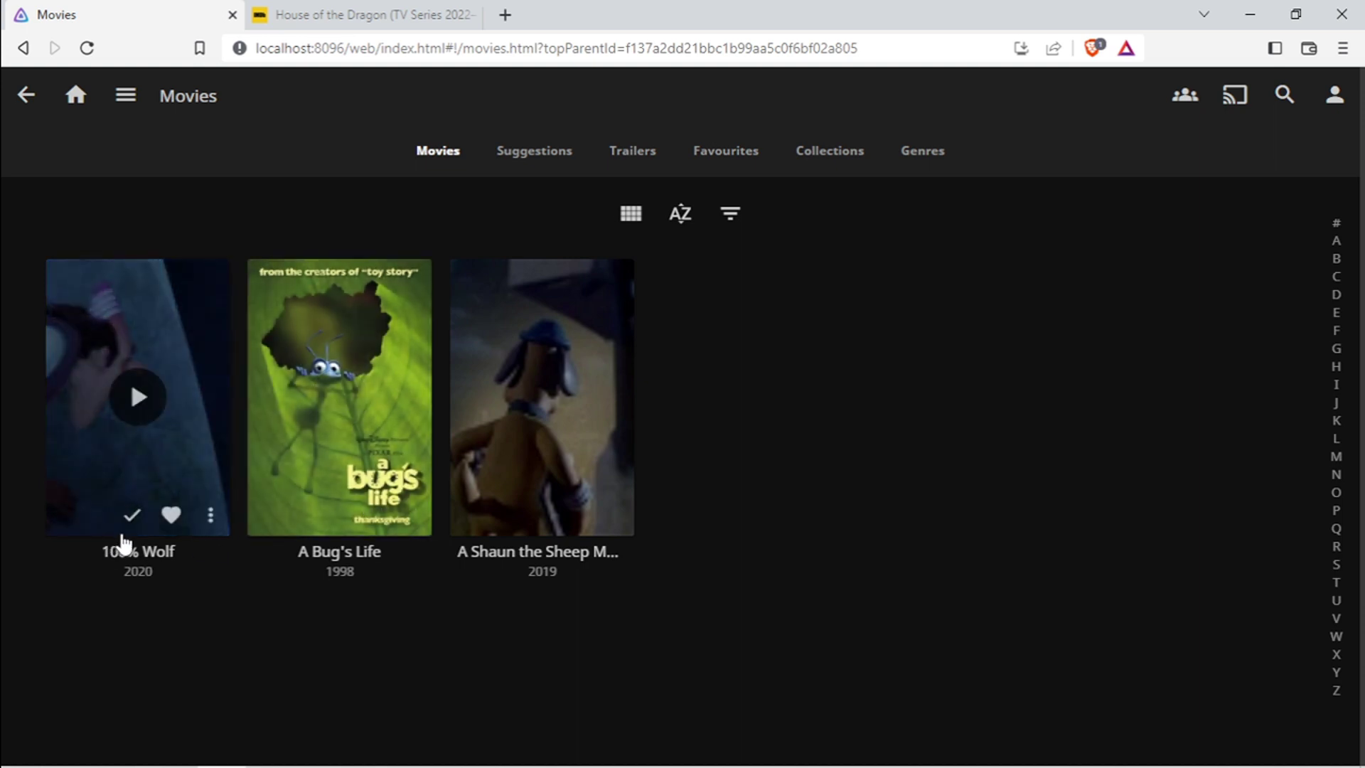
left_click(211, 514)
left_click(524, 643)
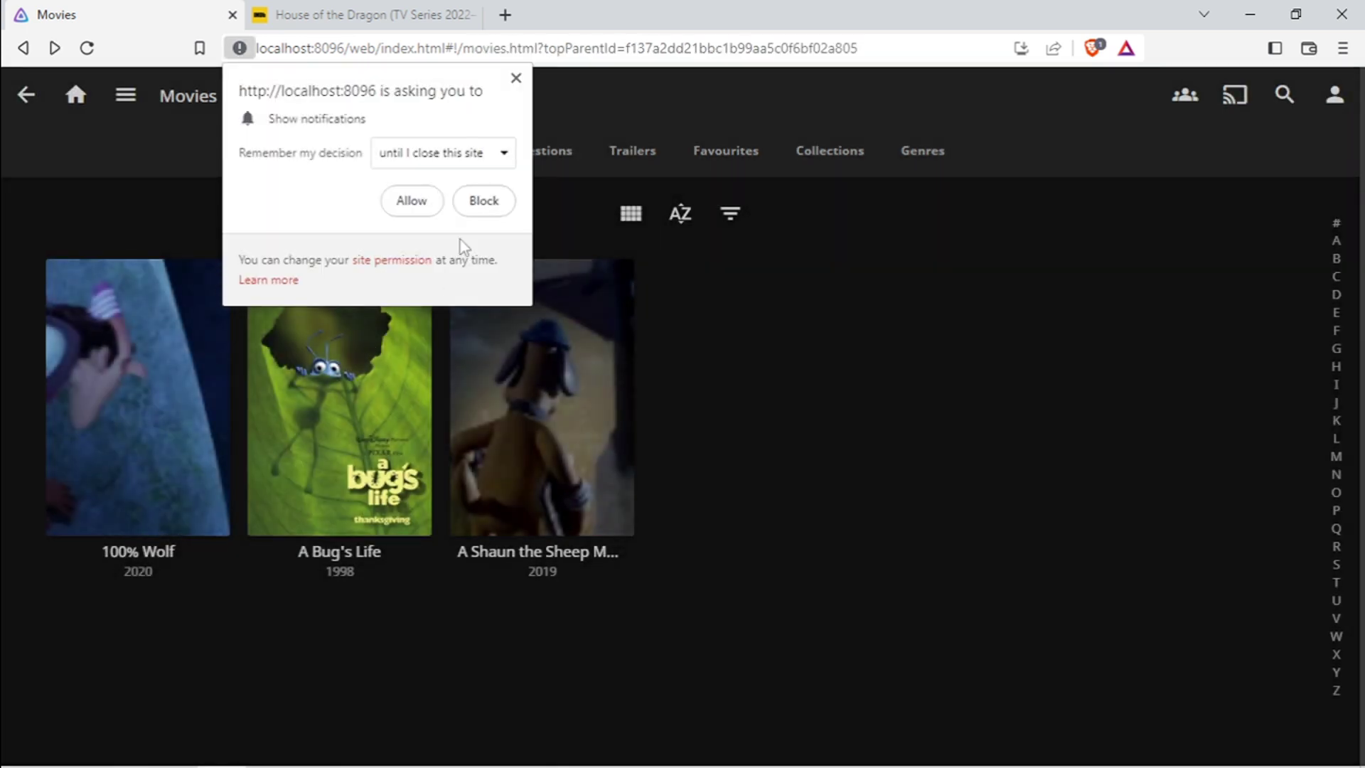
left_click(476, 203)
left_click(209, 519)
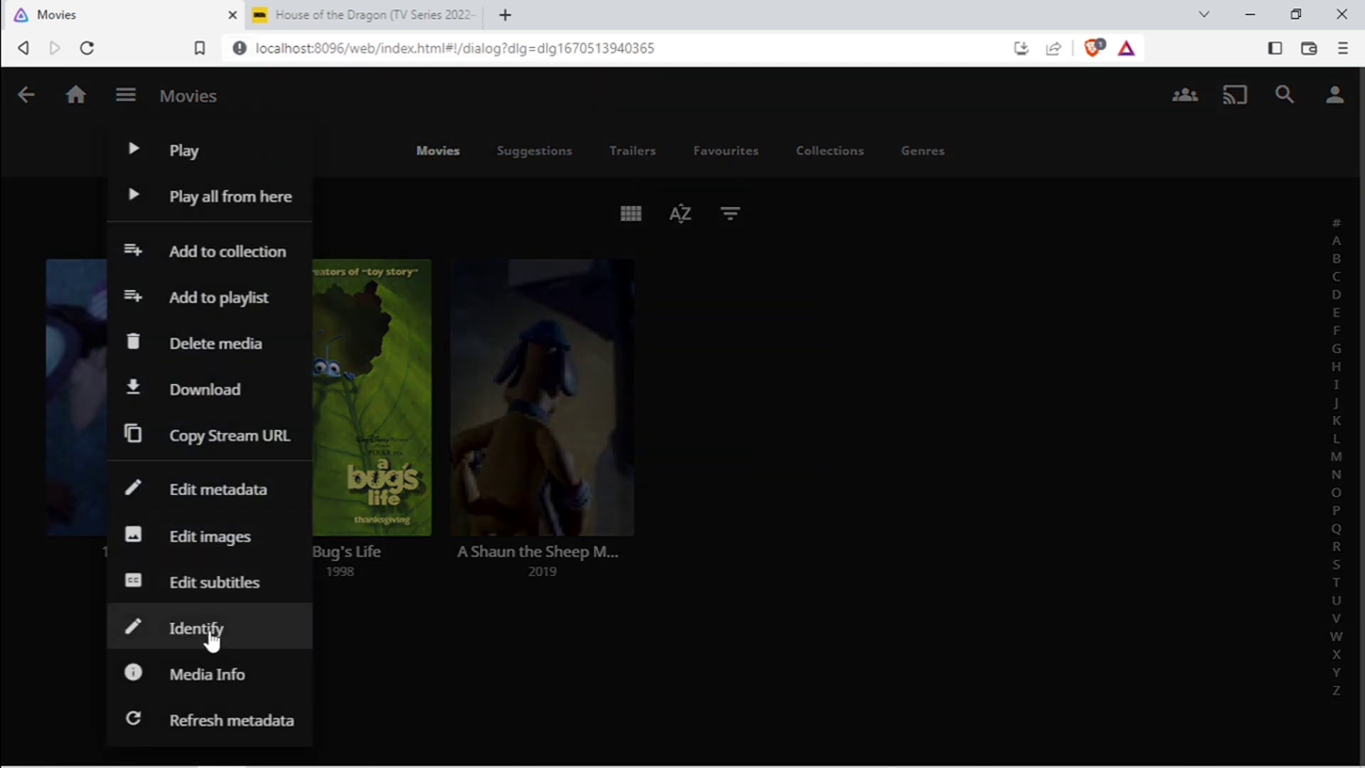
left_click(211, 633)
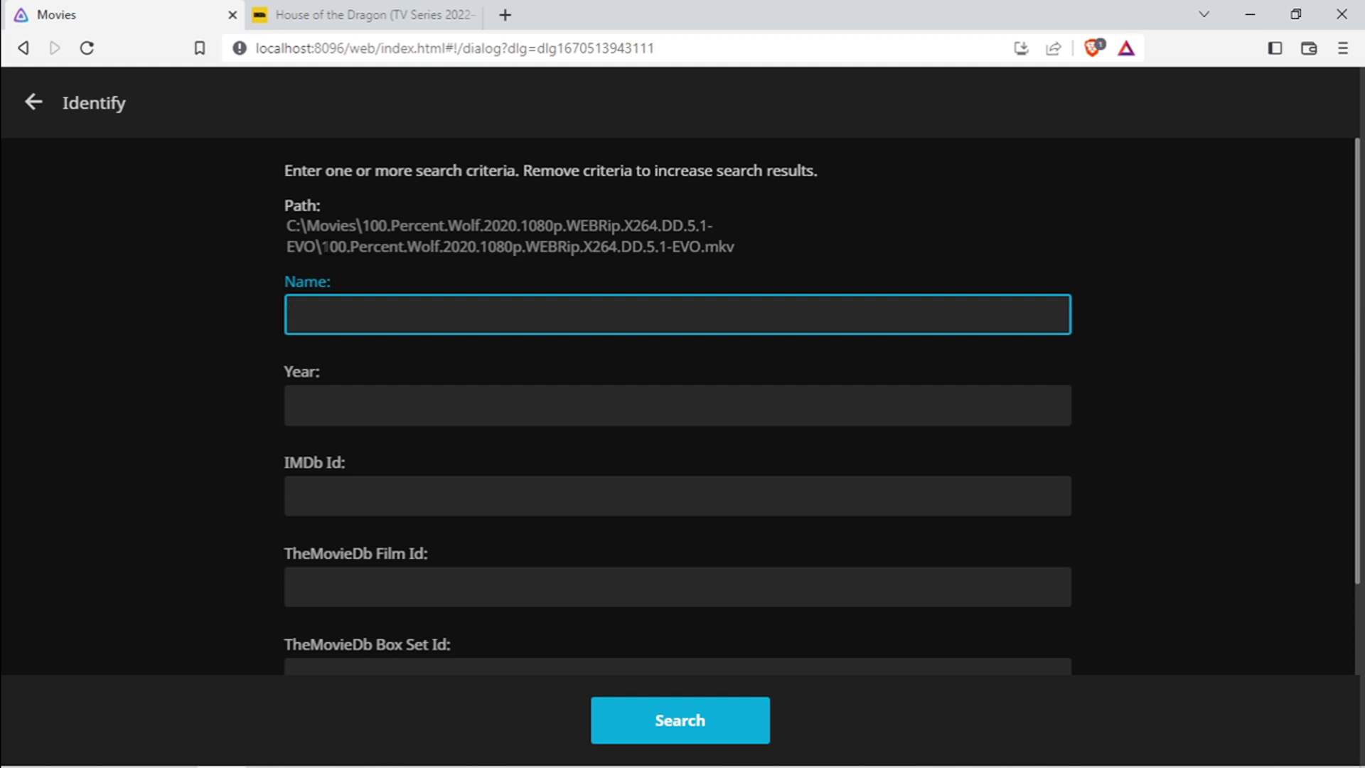
- Copy 100.Percent.Wolf from the file path and search Google for "100.Percent.Wolf imdb" in the existing IMDb tab
left_click_drag(322, 247, 444, 247)
key("ctrl+c")
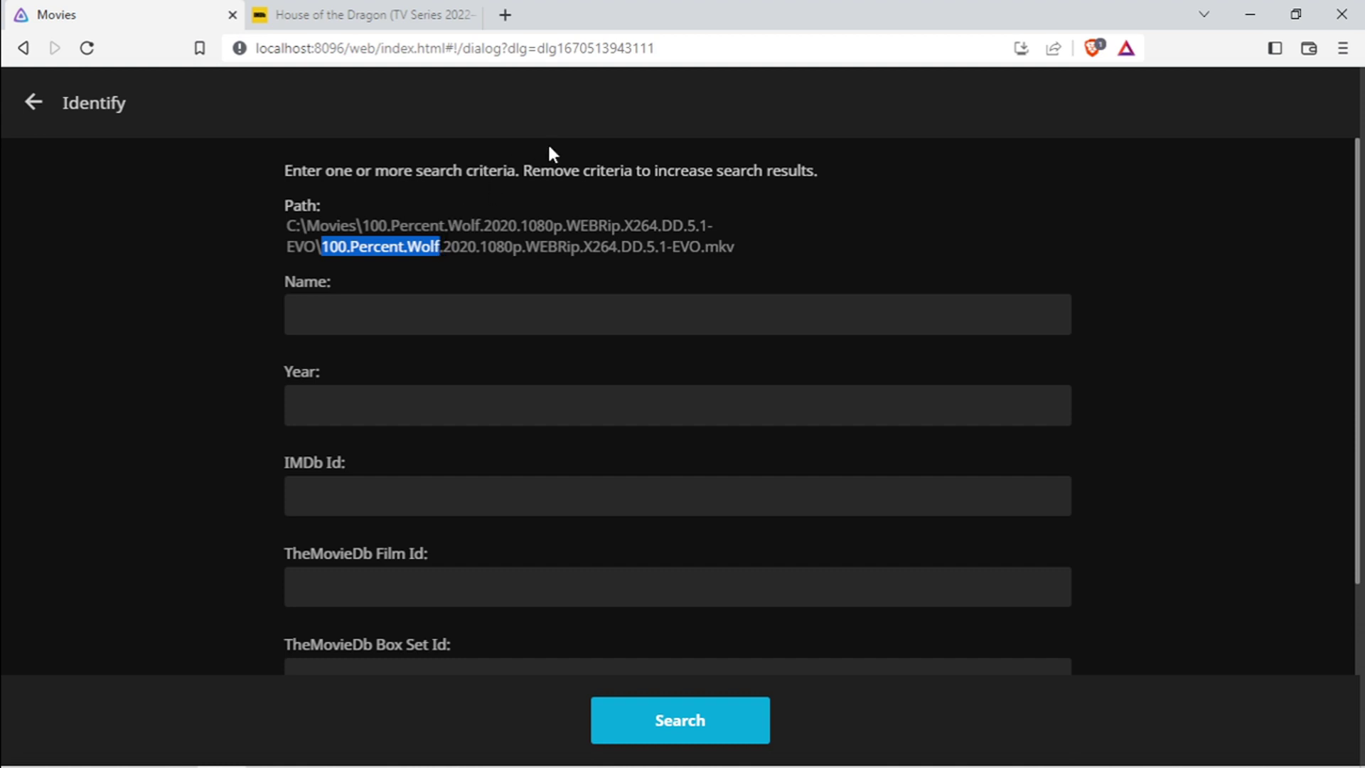
left_click(384, 15)
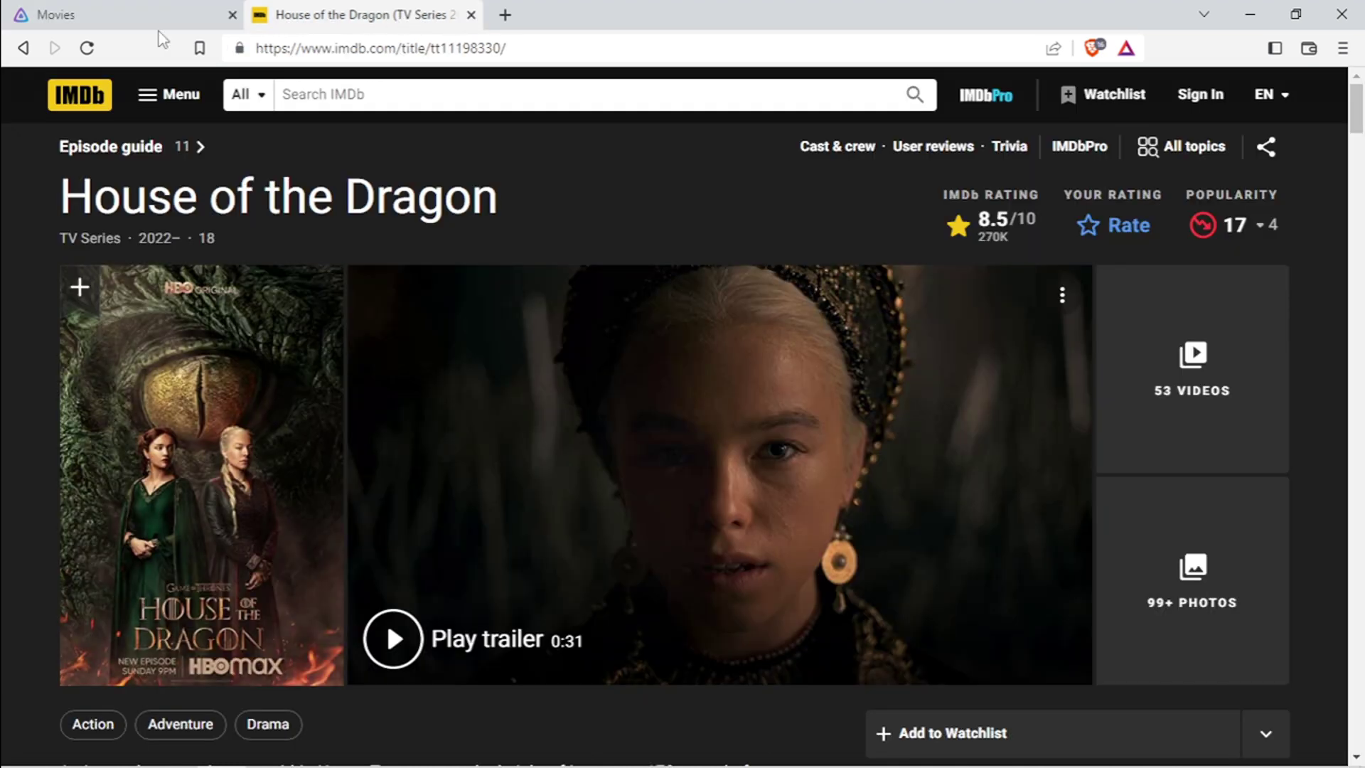
left_click(21, 49)
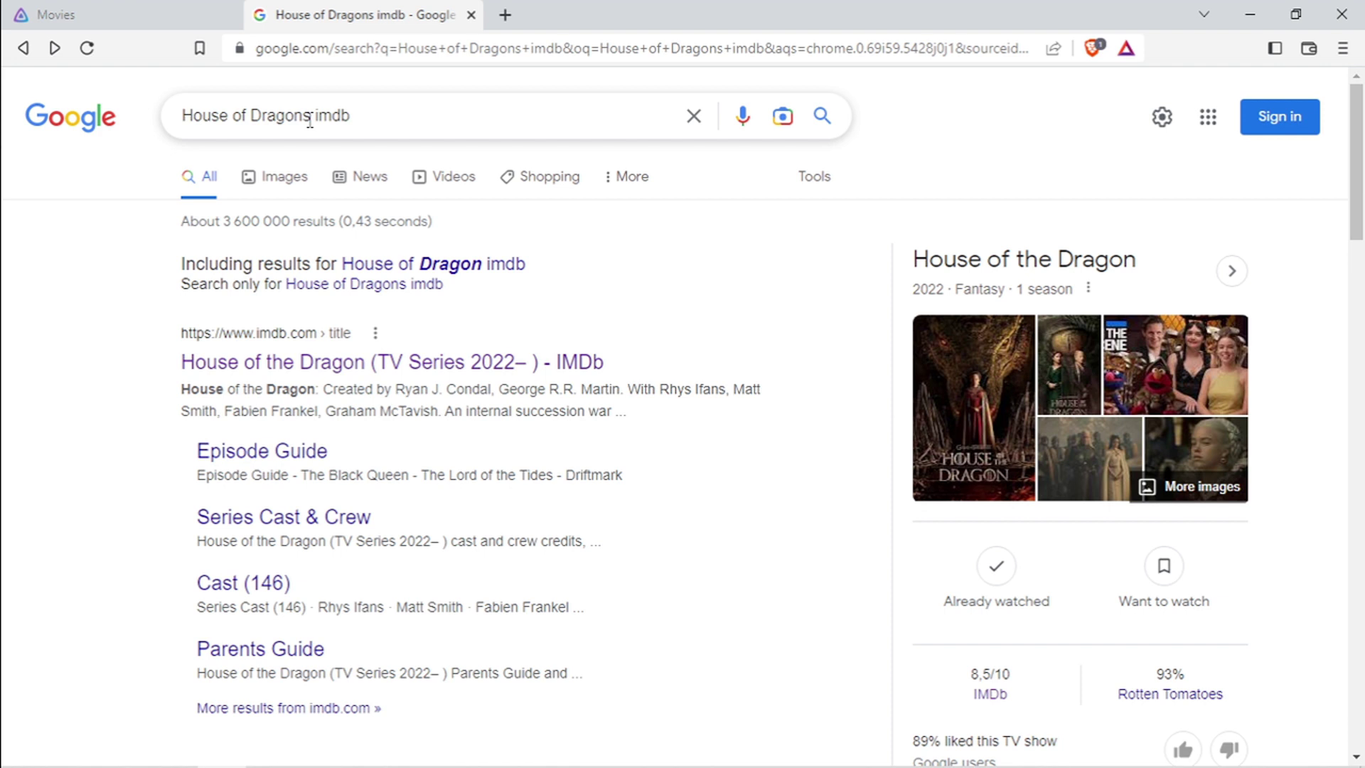
left_click_drag(310, 121, 182, 118)
key("ctrl+v")
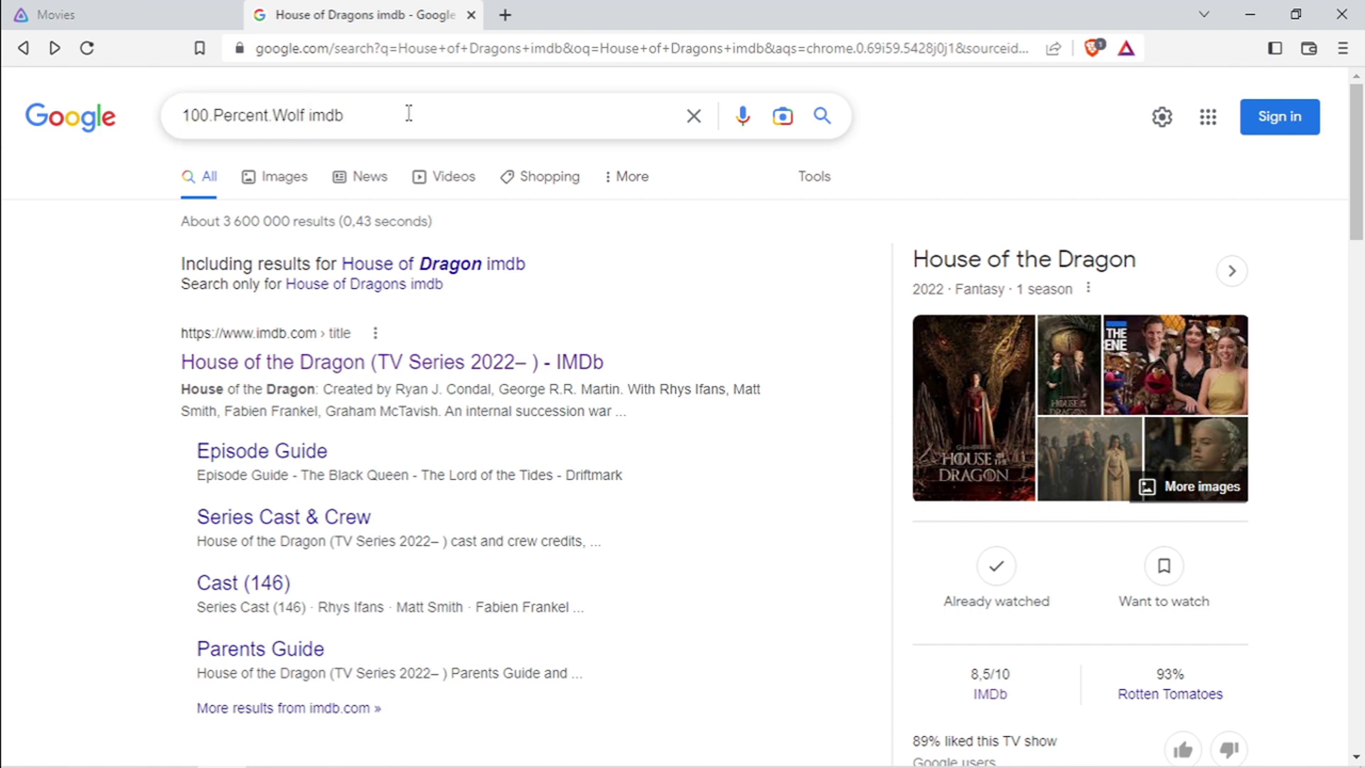
key("Return")
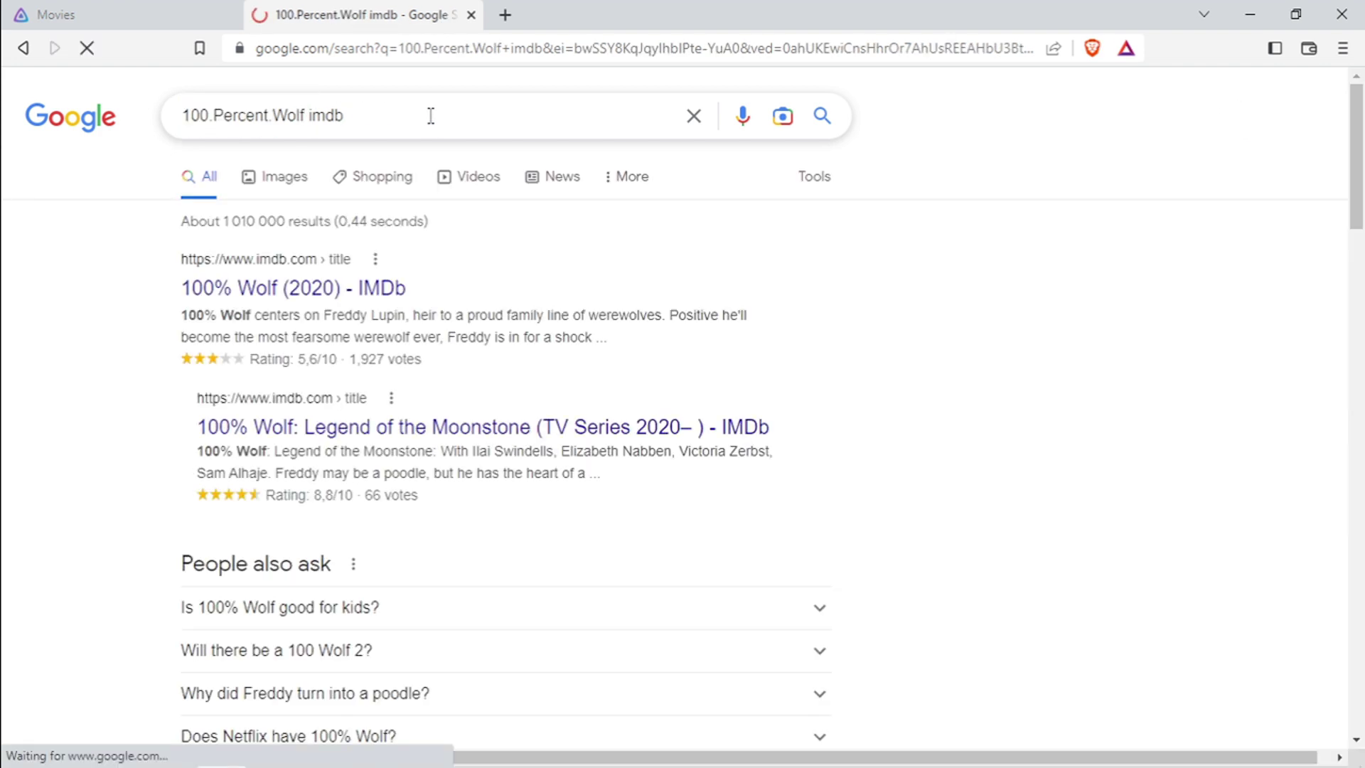
- Open the 100% Wolf (2020) IMDb page and copy its title ID tt8774798 into Jellyfin's IMDb Id field
left_click(311, 292)
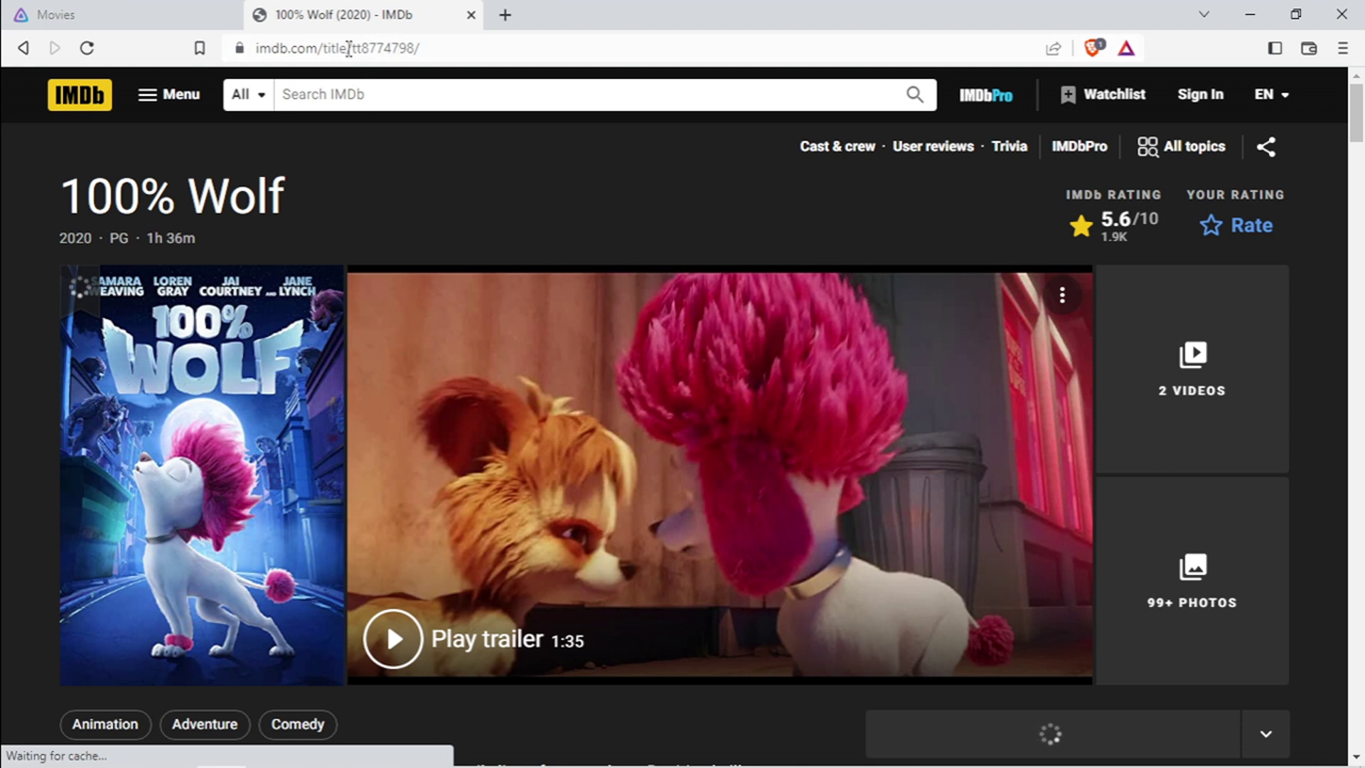
double_click(406, 48)
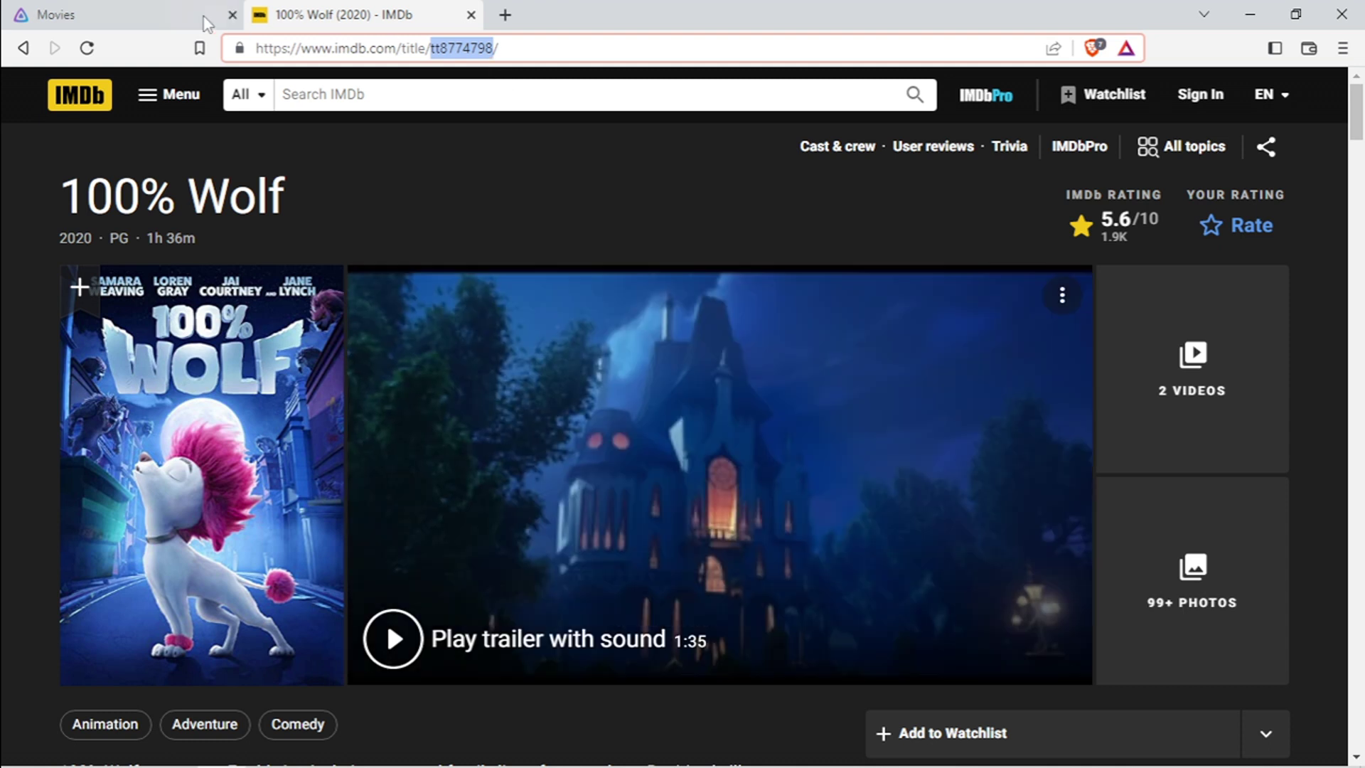
left_click(181, 11)
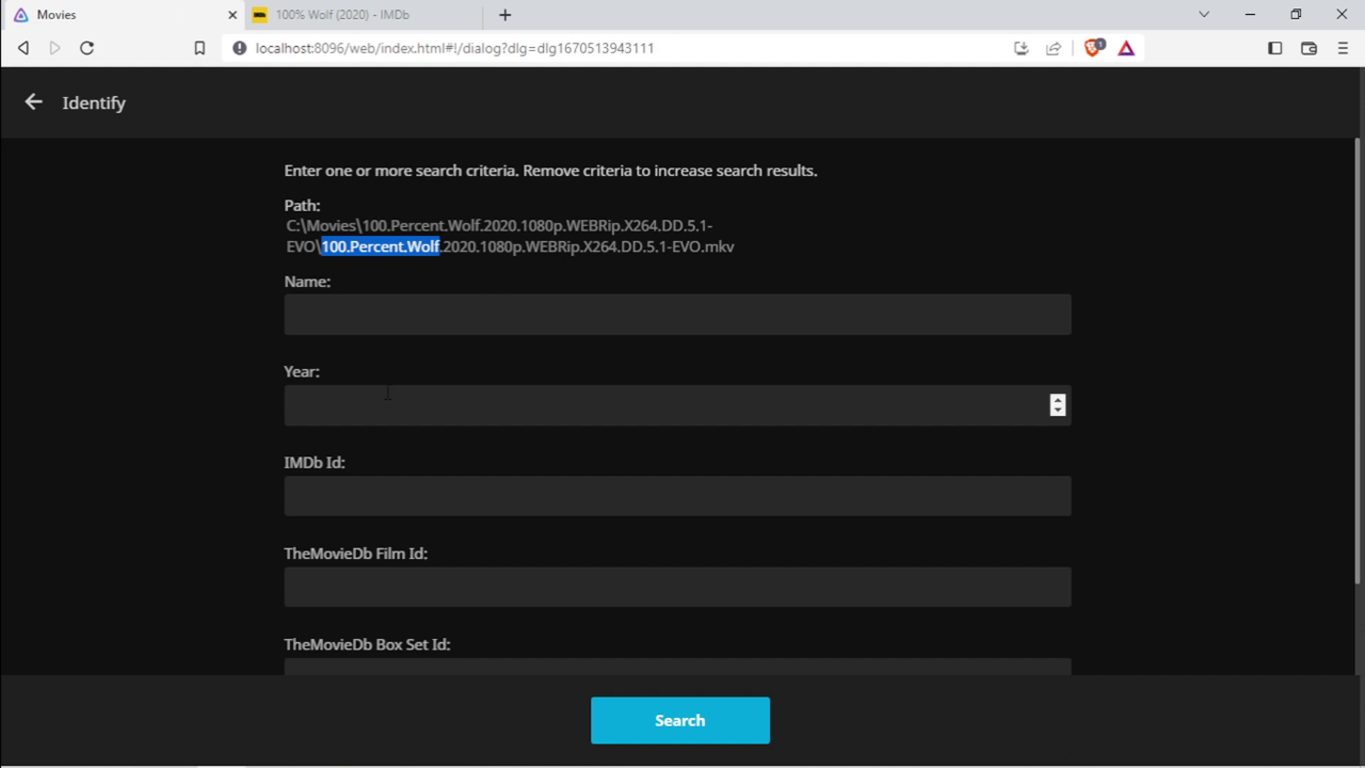
left_click(373, 492)
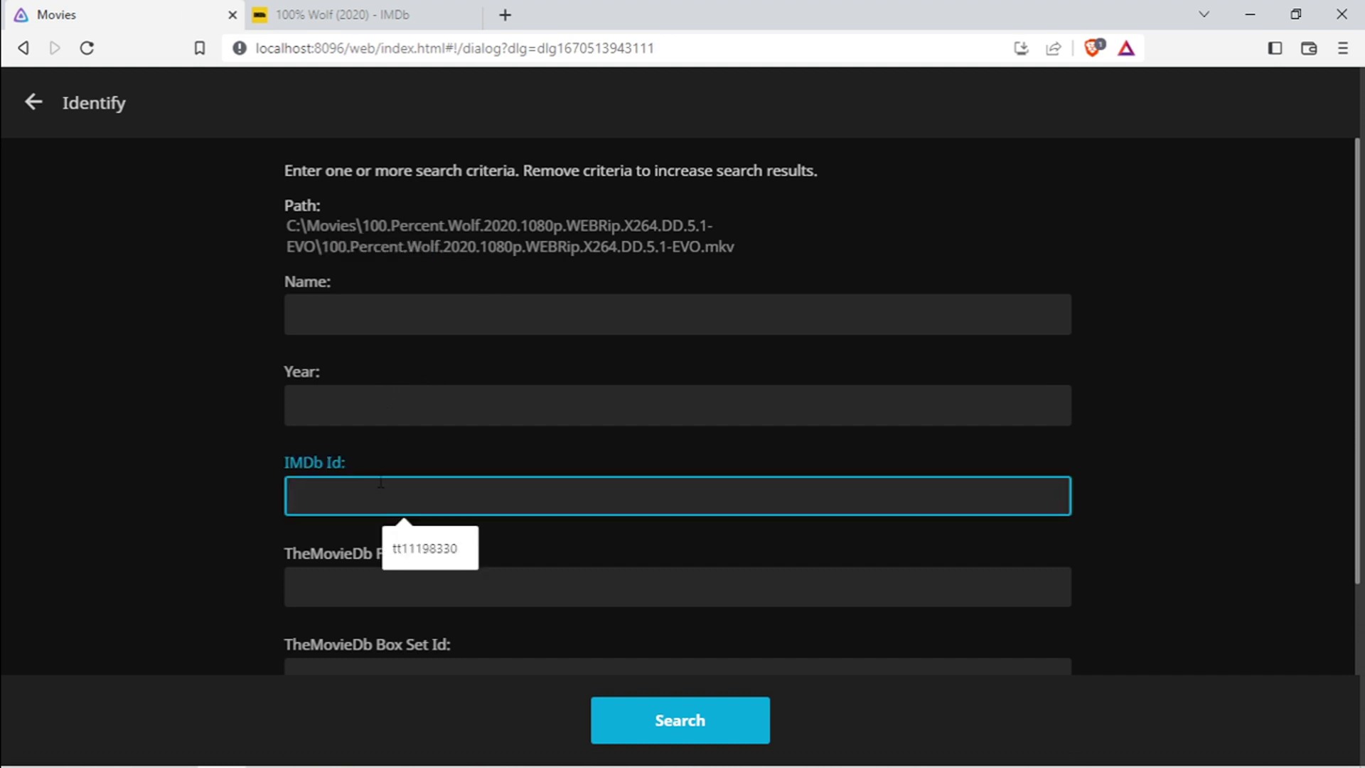
type("tt8774798")
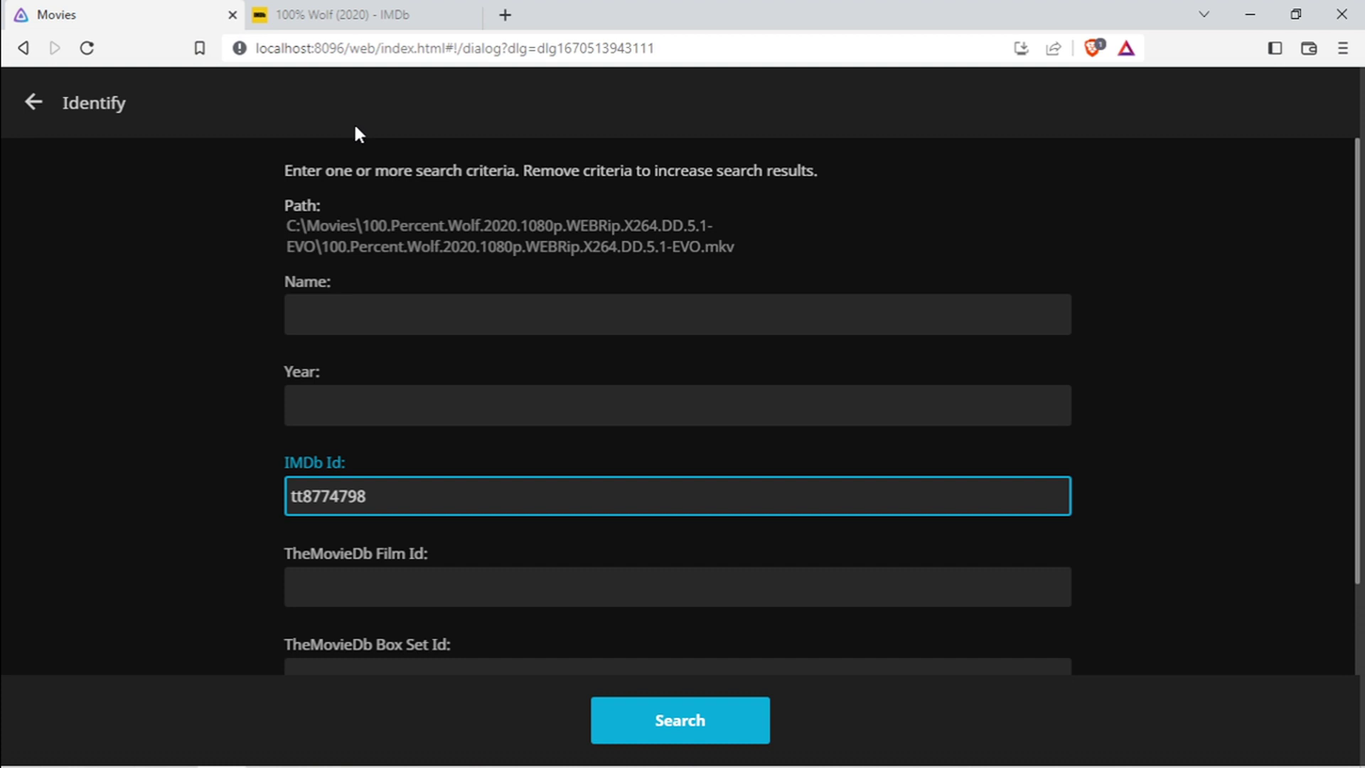
- Clear the IMDb Id field in the Identify form for 100% Wolf
left_click_drag(419, 490, 275, 496)
key("Right")
key("BackSpace")
left_click_drag(477, 486, 292, 497)
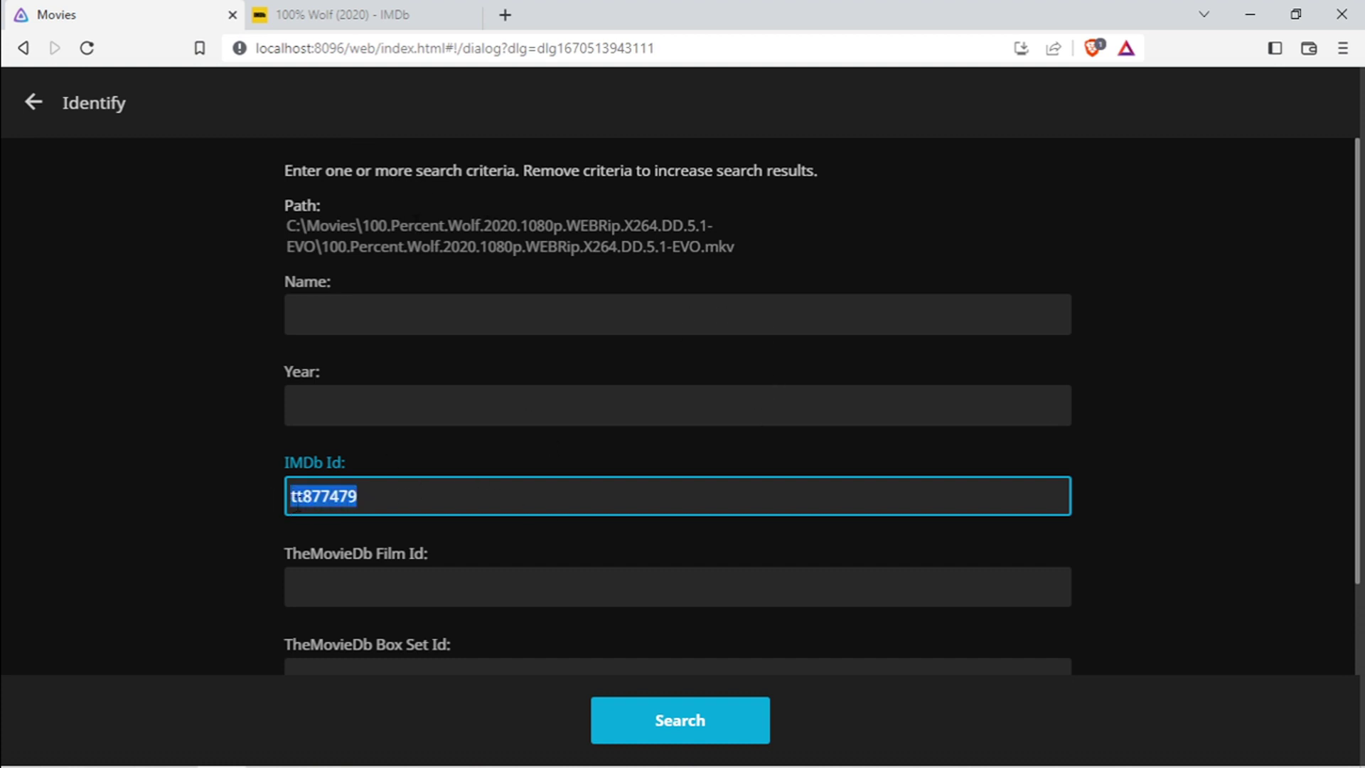
key("BackSpace")
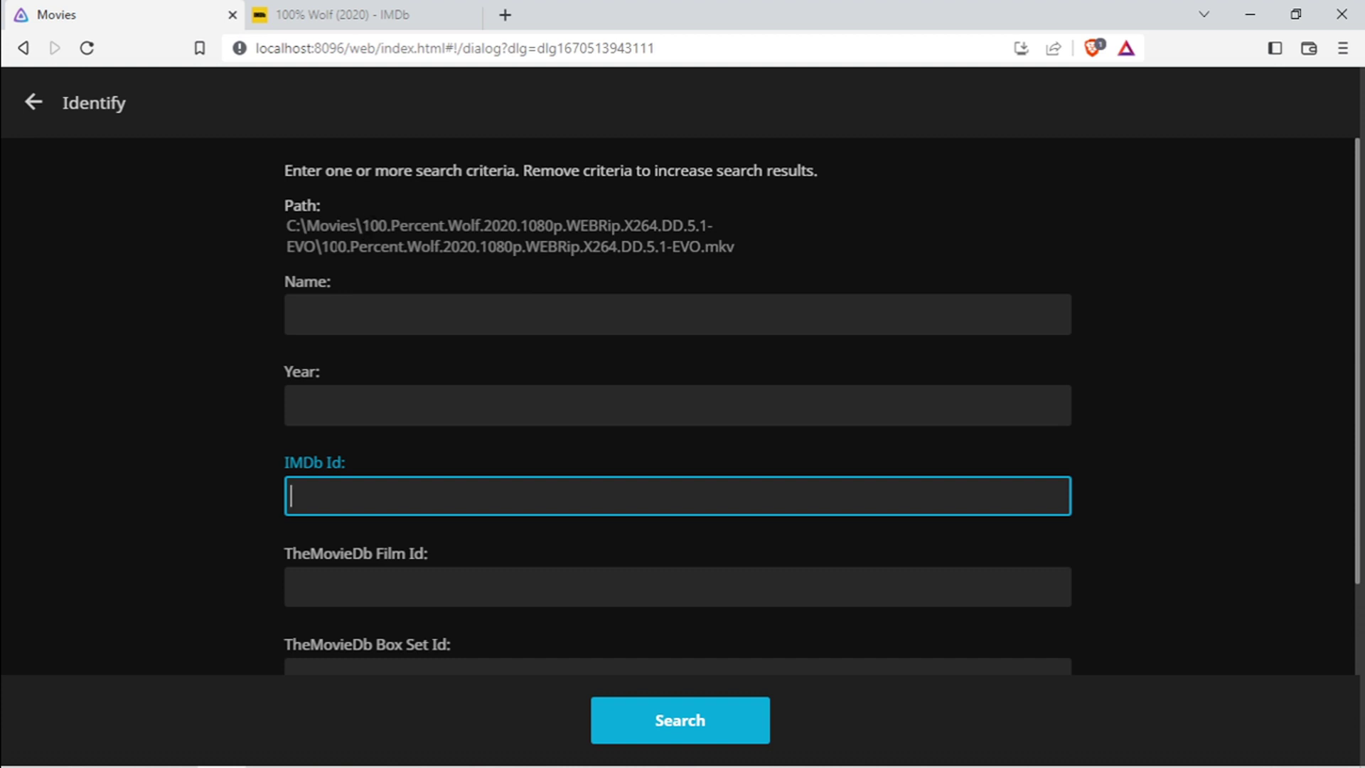
- Try to identify the movie by searching with Name 100.Percent.Wolf and Year 2020, both copied from the file path
left_click_drag(322, 246, 440, 246)
key("ctrl+c")
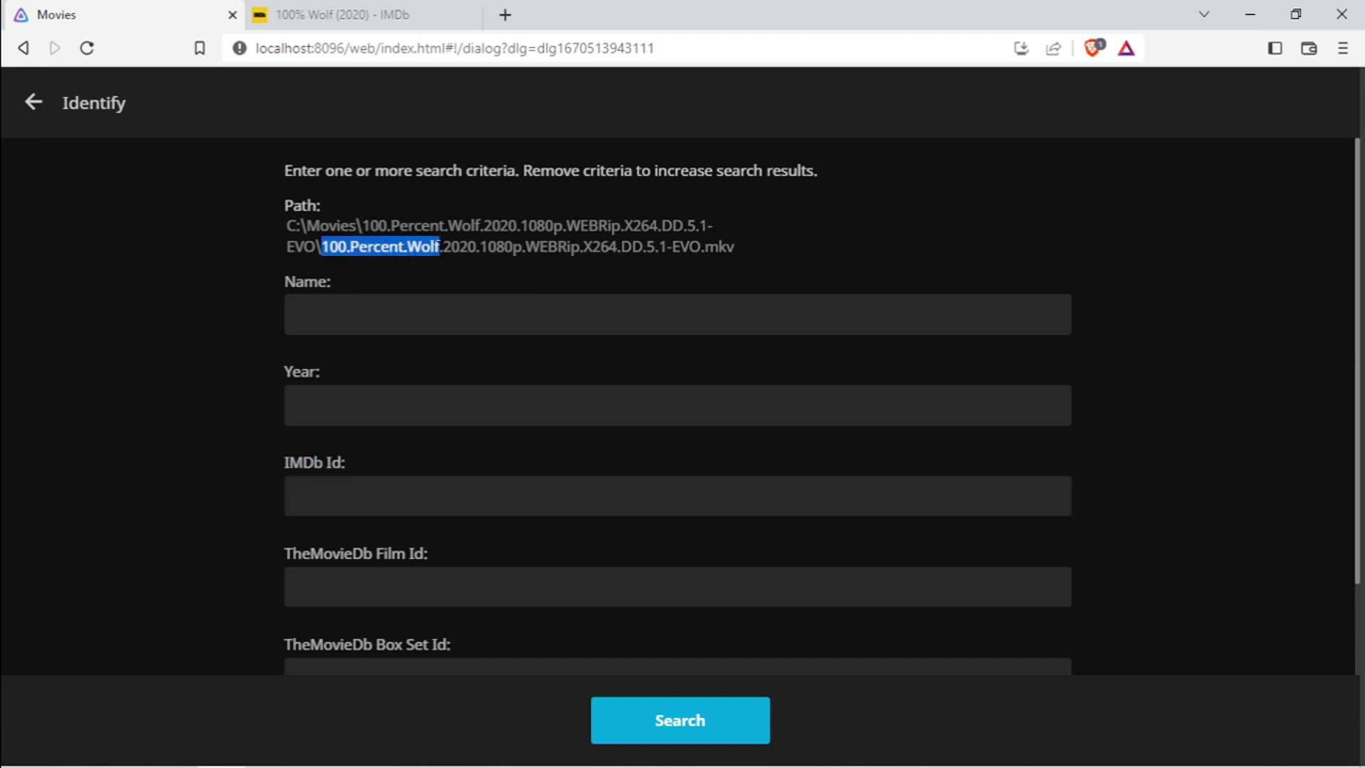
left_click(363, 308)
key("ctrl+v")
left_click(342, 407)
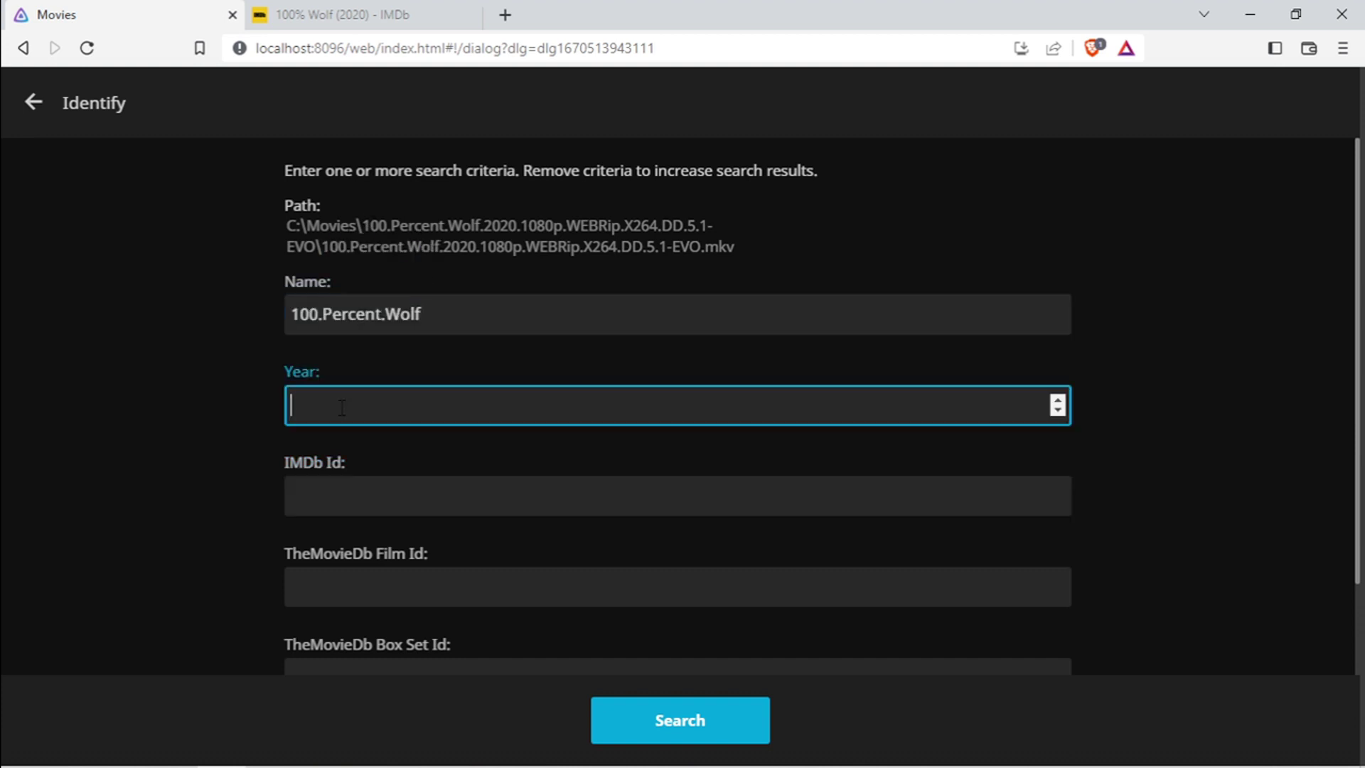
left_click_drag(443, 246, 476, 246)
key("ctrl+c")
left_click(427, 405)
key("ctrl+v")
scroll(776, 653, "down", 2)
left_click(722, 728)
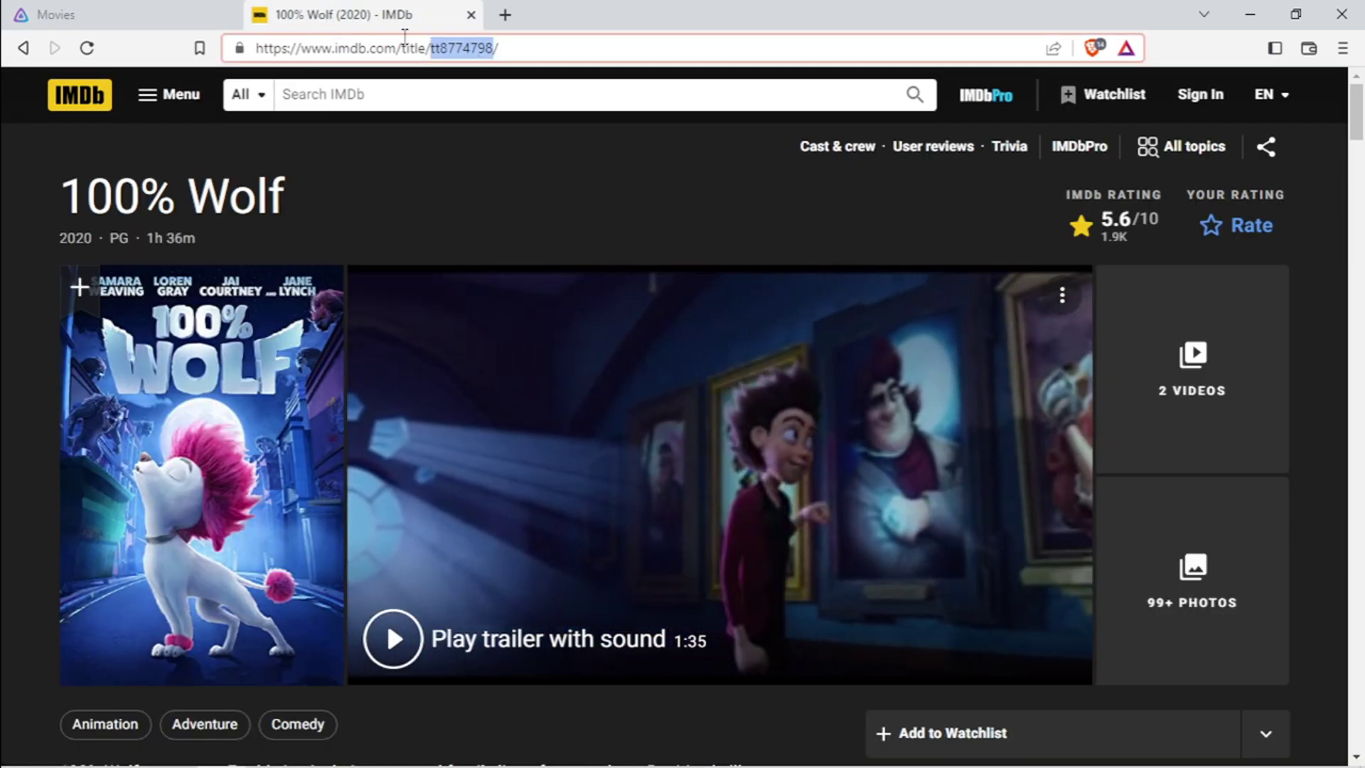
- Return to the Movies library, reopen the Identify form for 100% Wolf and set the IMDb Id to tt8774798
left_click(146, 8)
left_click(24, 47)
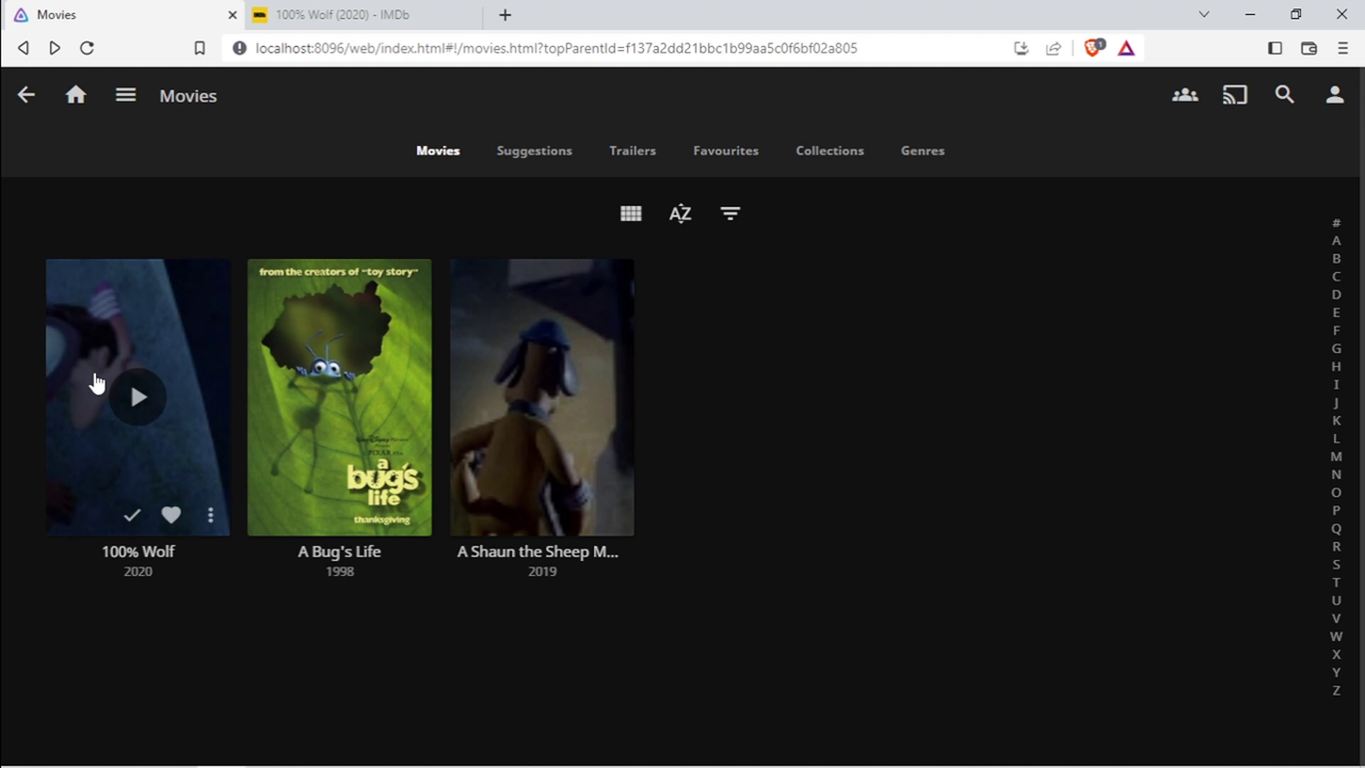
left_click(209, 518)
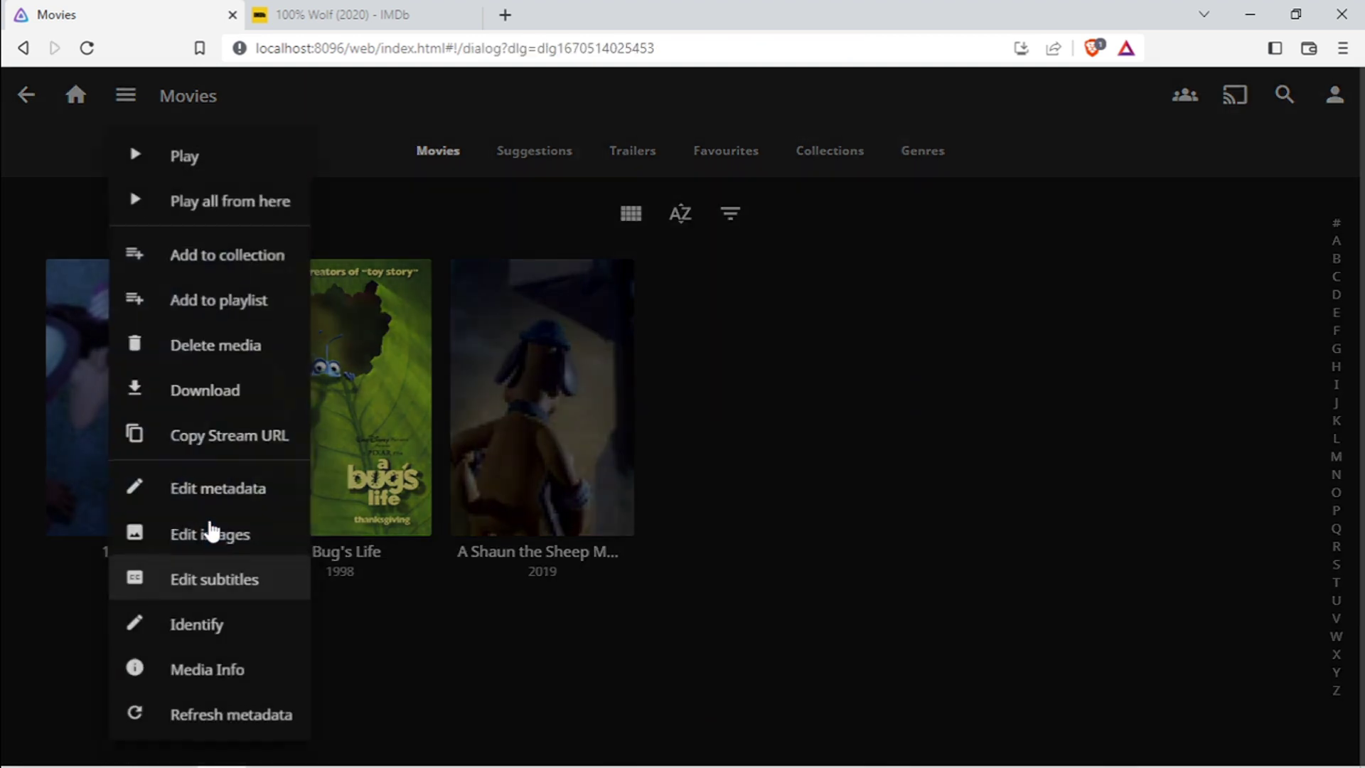
left_click(213, 640)
left_click(341, 497)
type("tt8774798")
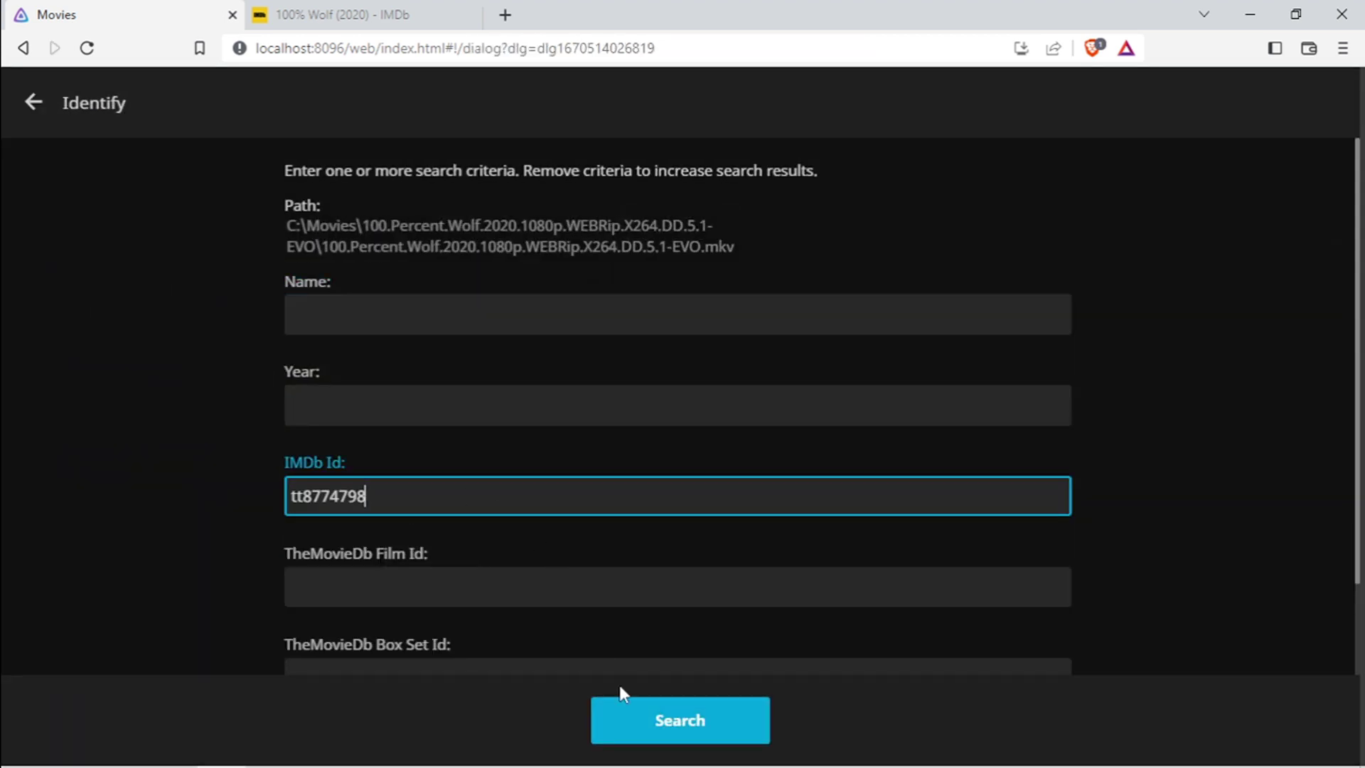
- Search with the IMDb Id and apply The Open Movie Database match for 100% Wolf with existing images replaced
left_click(646, 732)
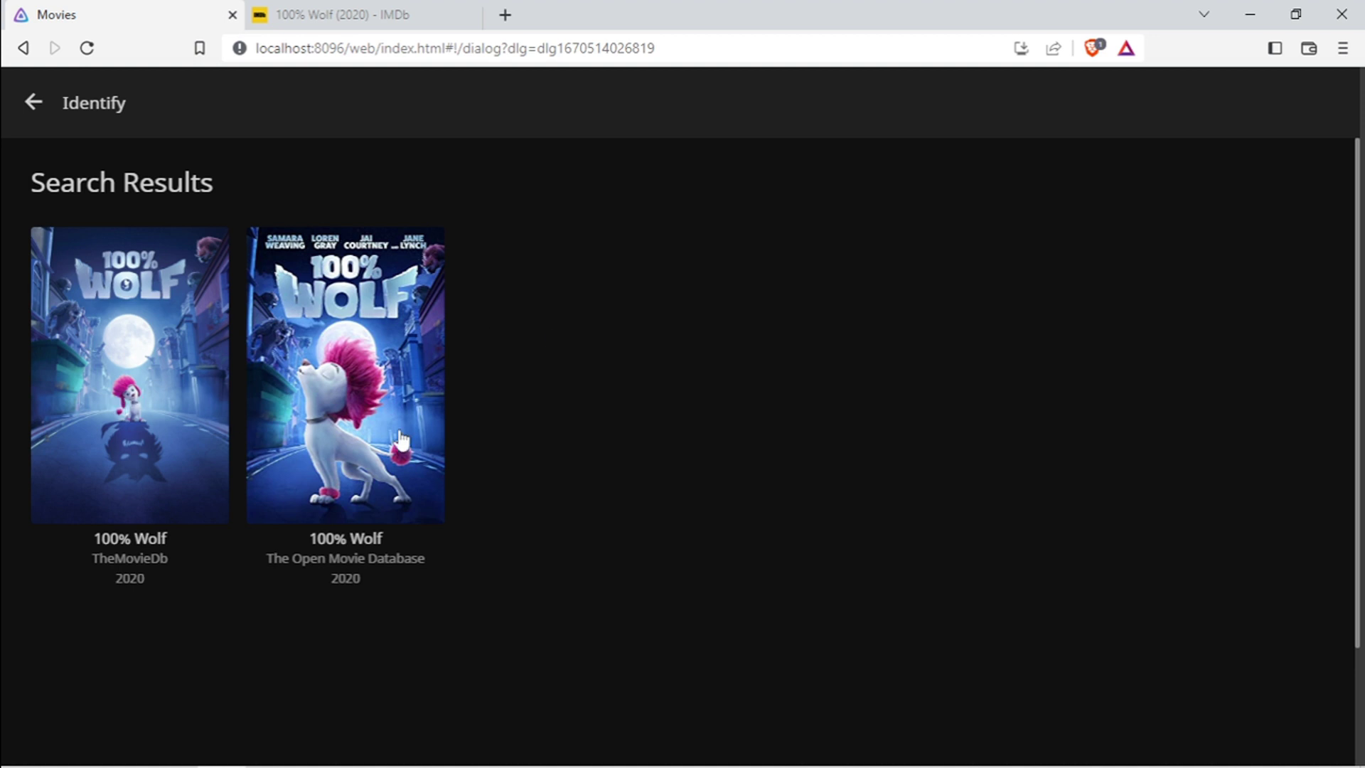
left_click(375, 439)
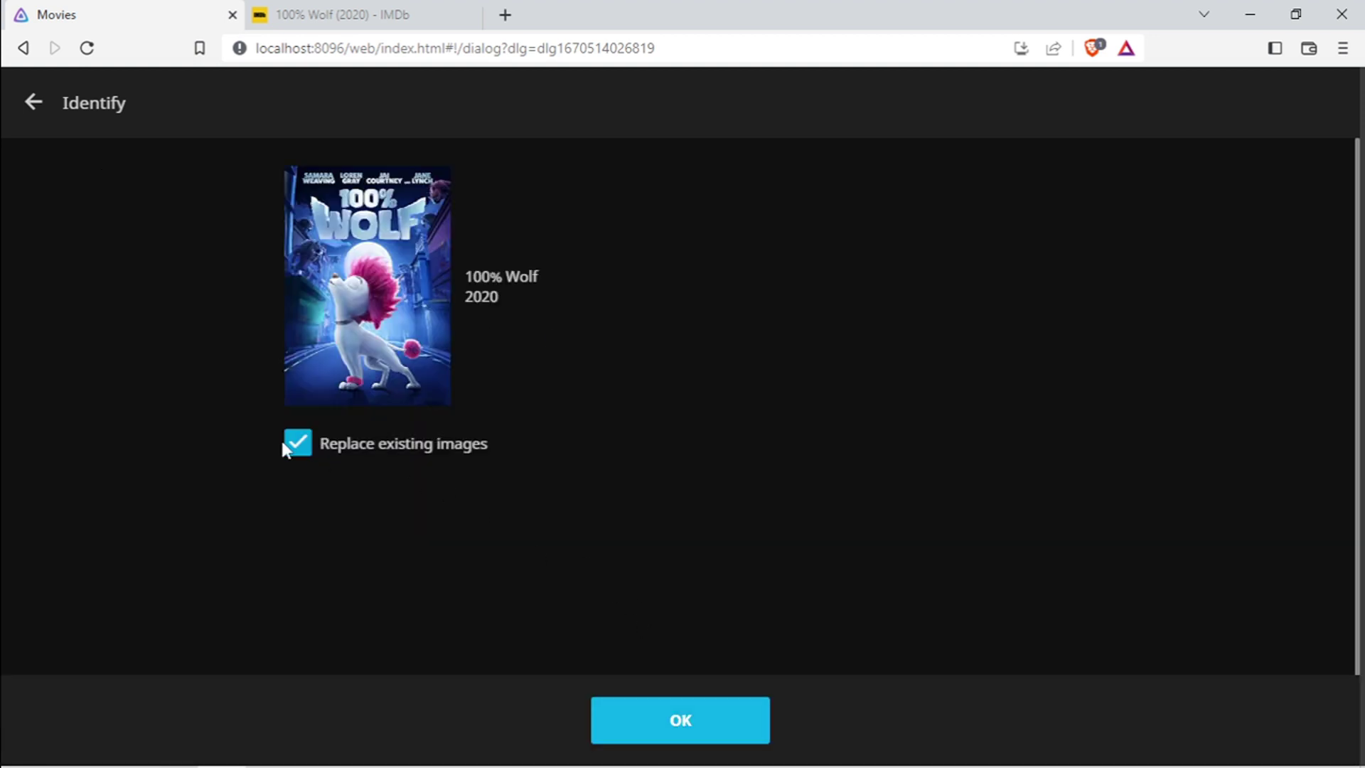
left_click(708, 724)
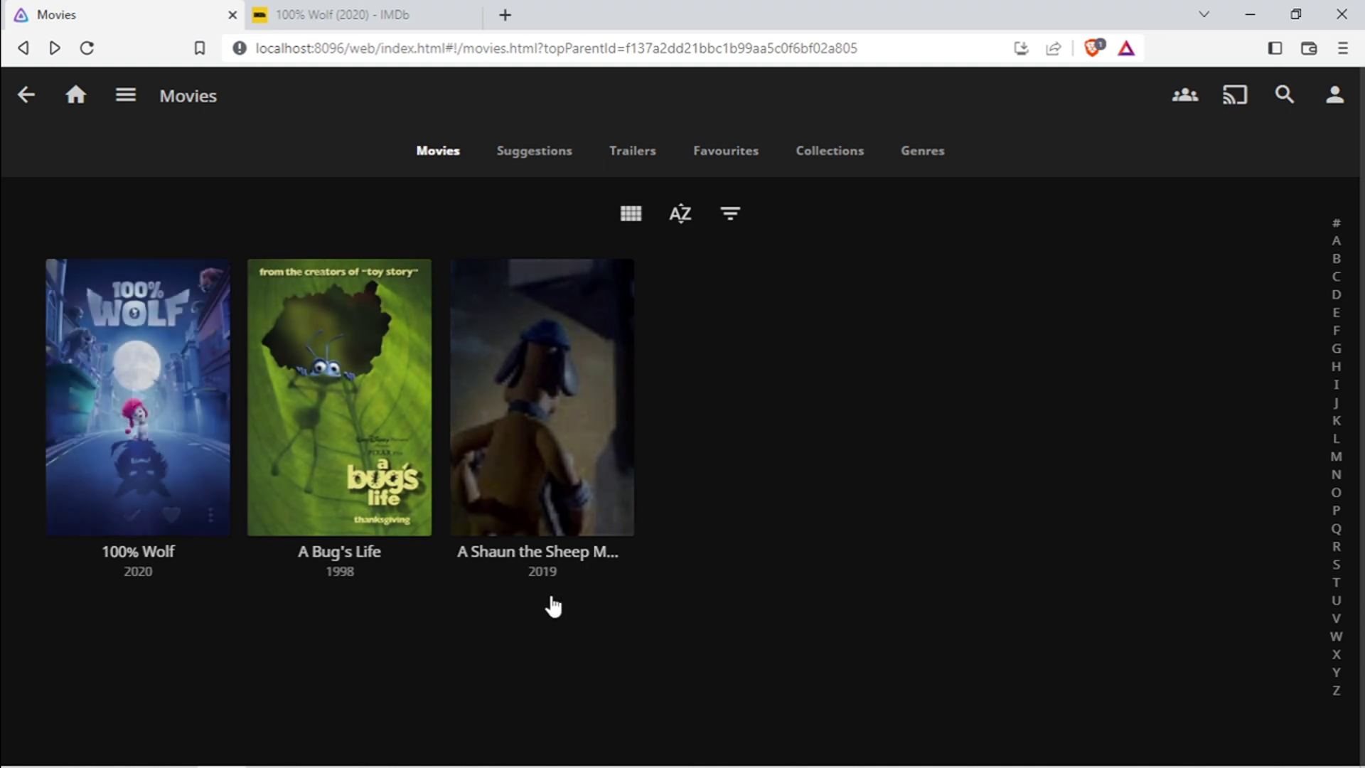
- Open the Identify form for A Shaun the Sheep Movie and set Name to "A Shaun the Sheep Movie Farmageddon", copied from the path
mouse_move(609, 536)
left_click(615, 519)
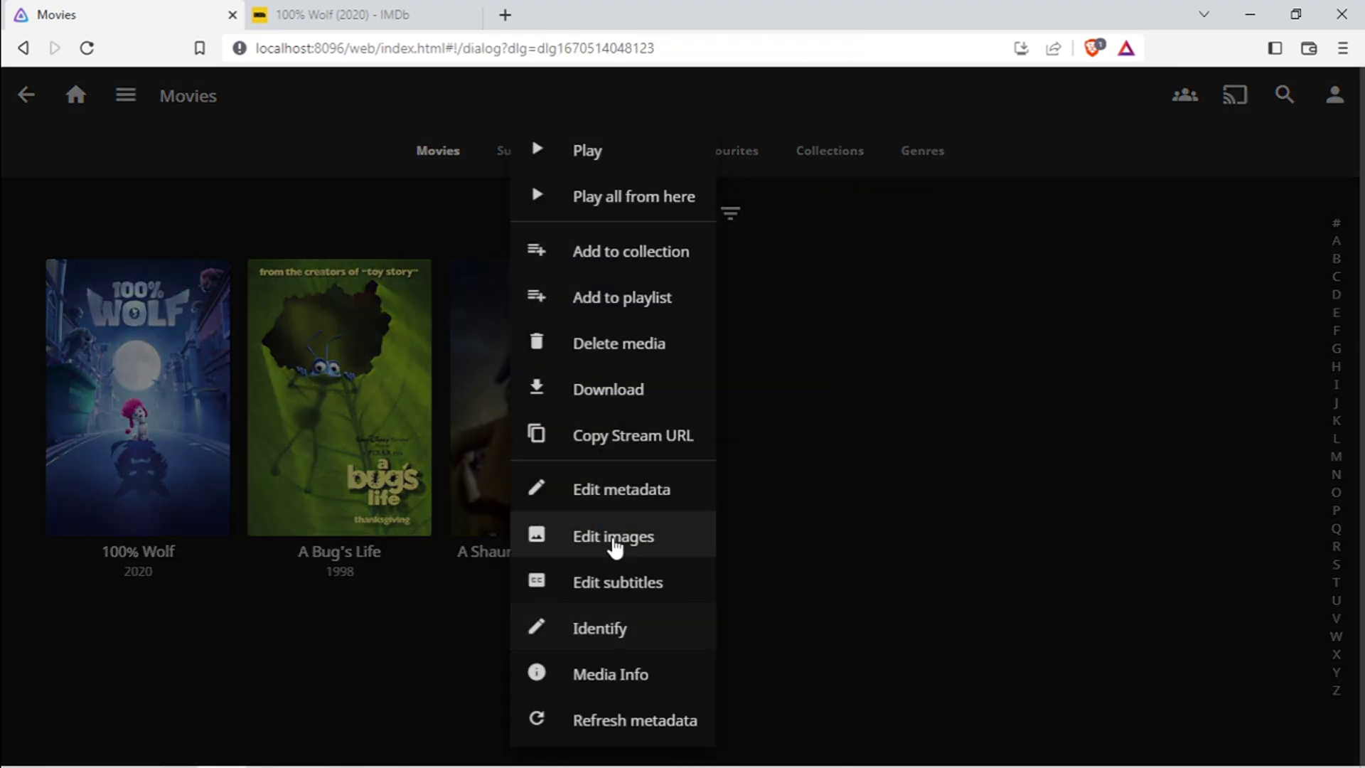
left_click(603, 636)
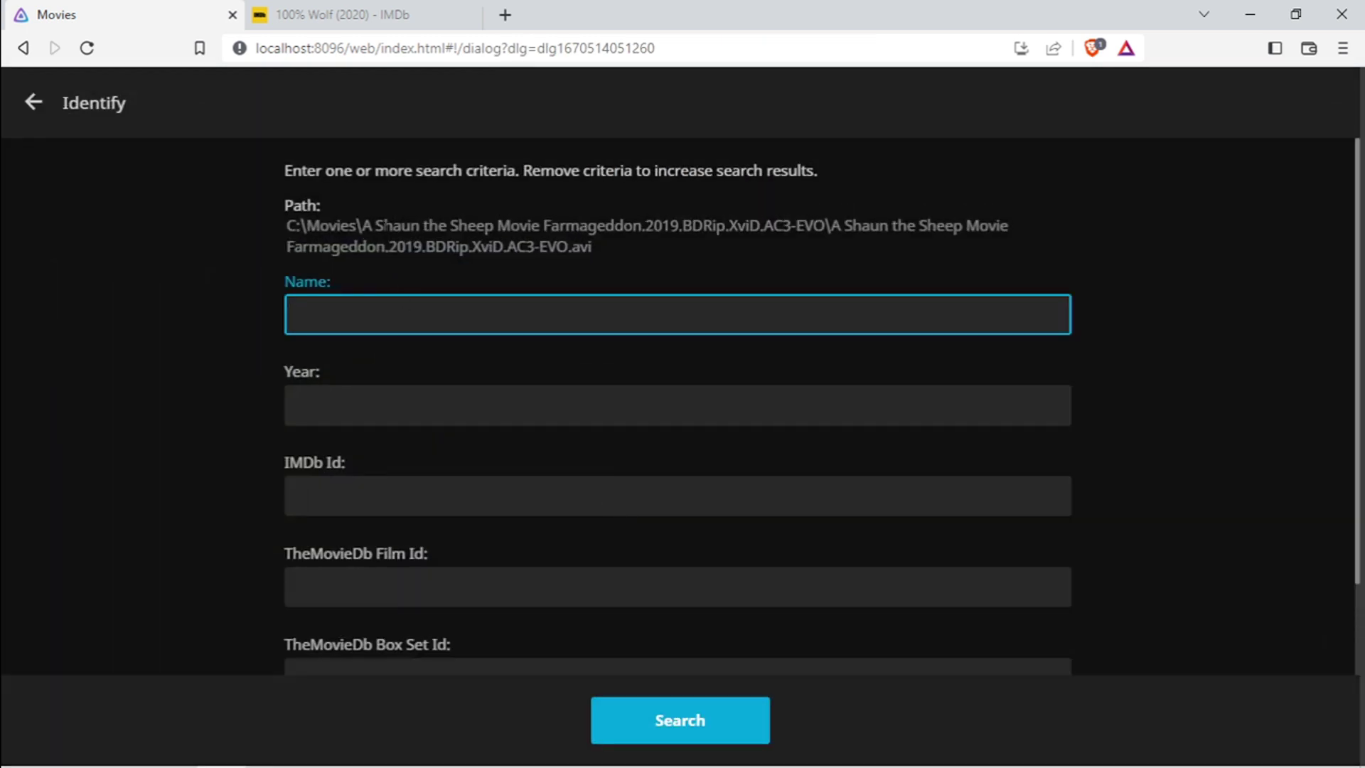
left_click_drag(362, 226, 646, 226)
key("ctrl+c")
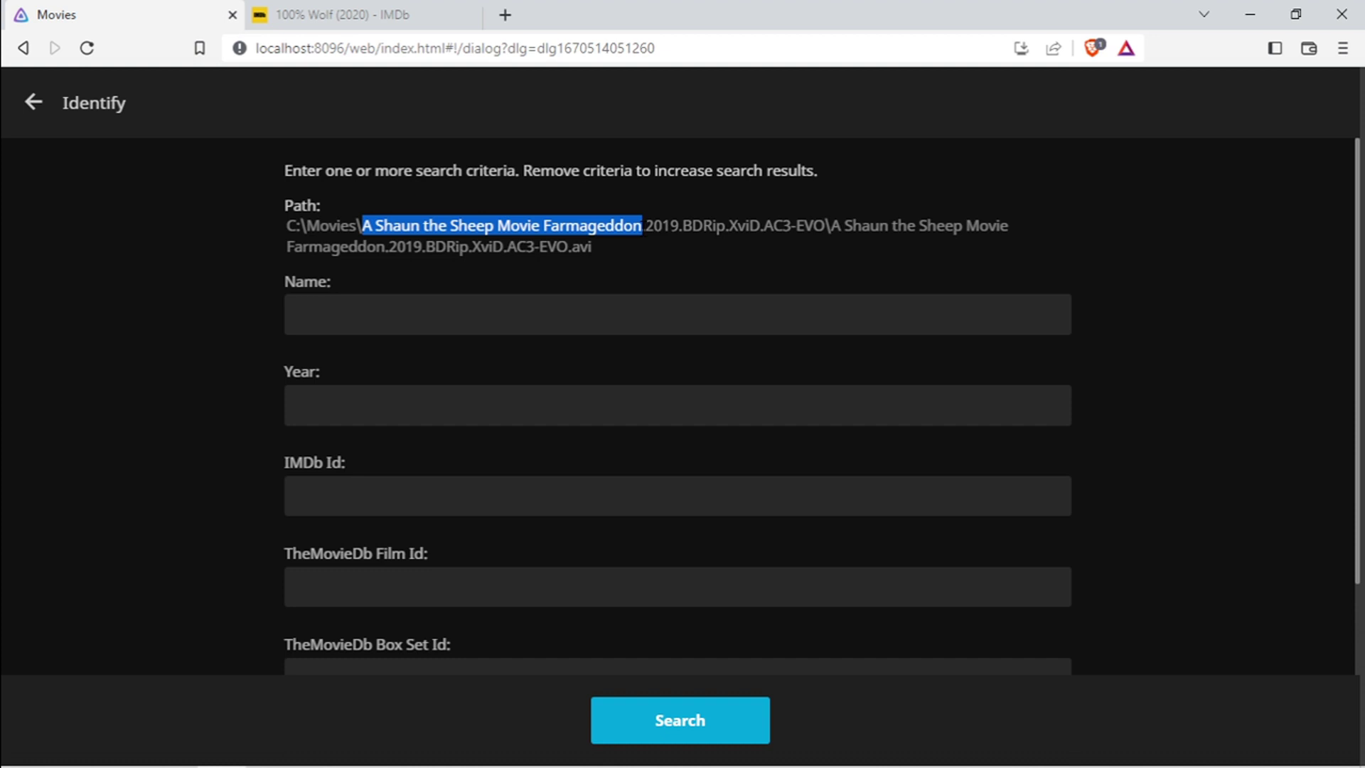
left_click(390, 304)
key("ctrl+v")
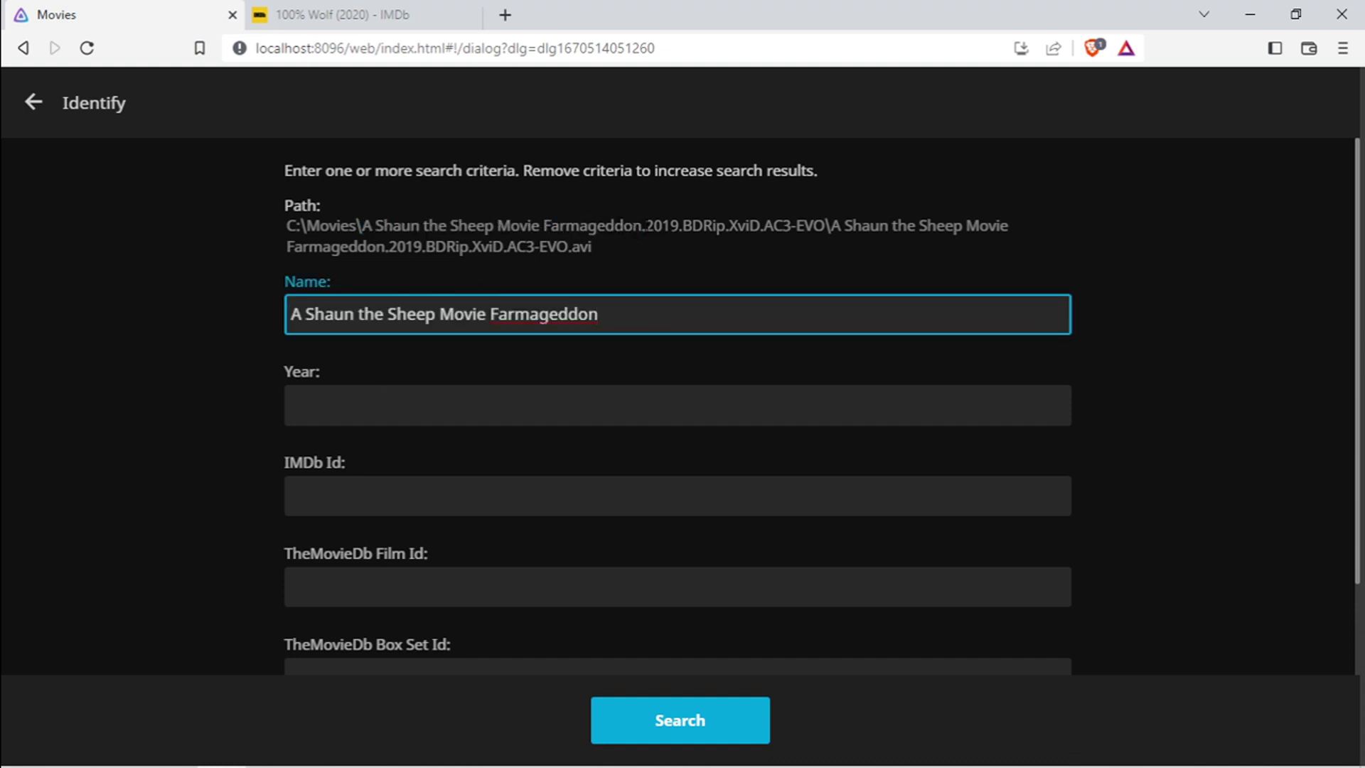
- Set the Year to 2019 by copying it from the folder name in the path
left_click_drag(645, 226, 679, 226)
key("ctrl+c")
left_click(455, 405)
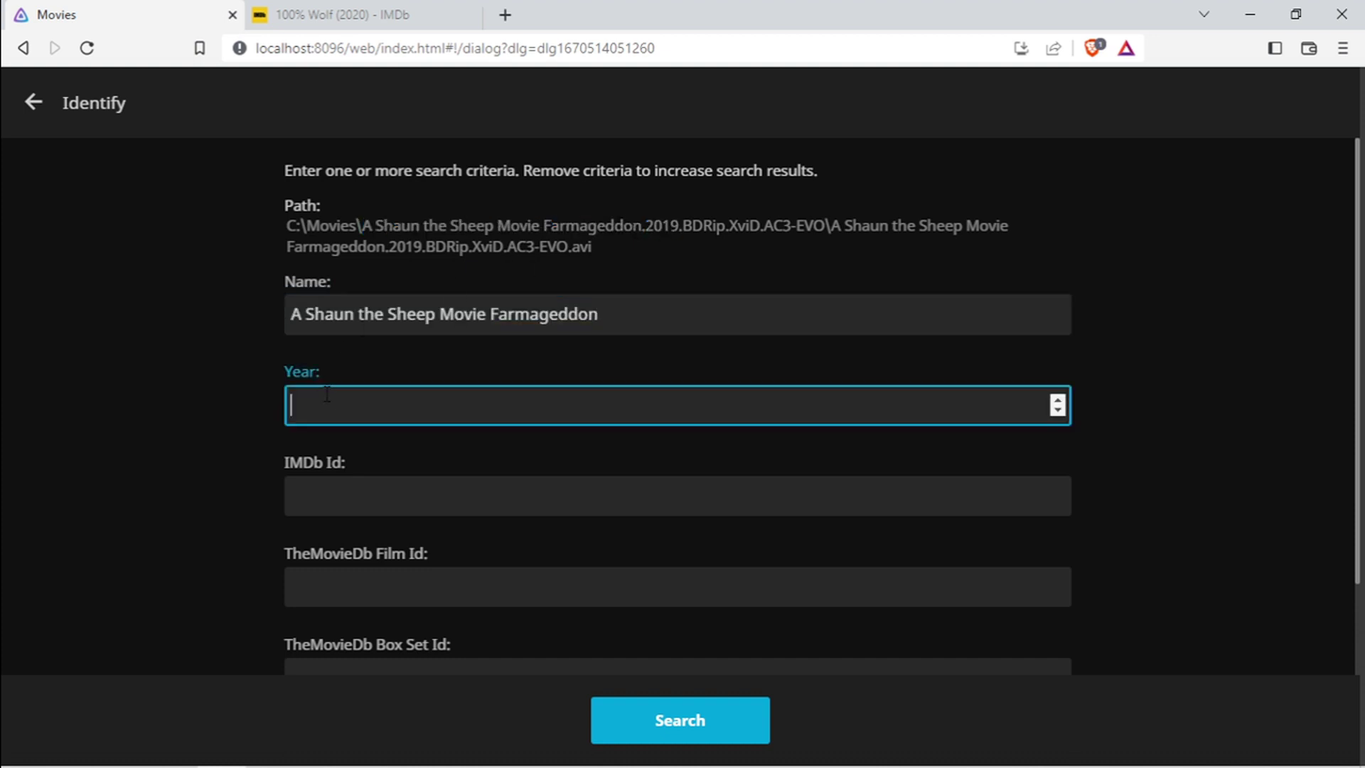
key("ctrl+v")
- Search by name and year and apply TheMovieDb match for A Shaun the Sheep Movie: Farmageddon with existing images replaced
left_click(674, 726)
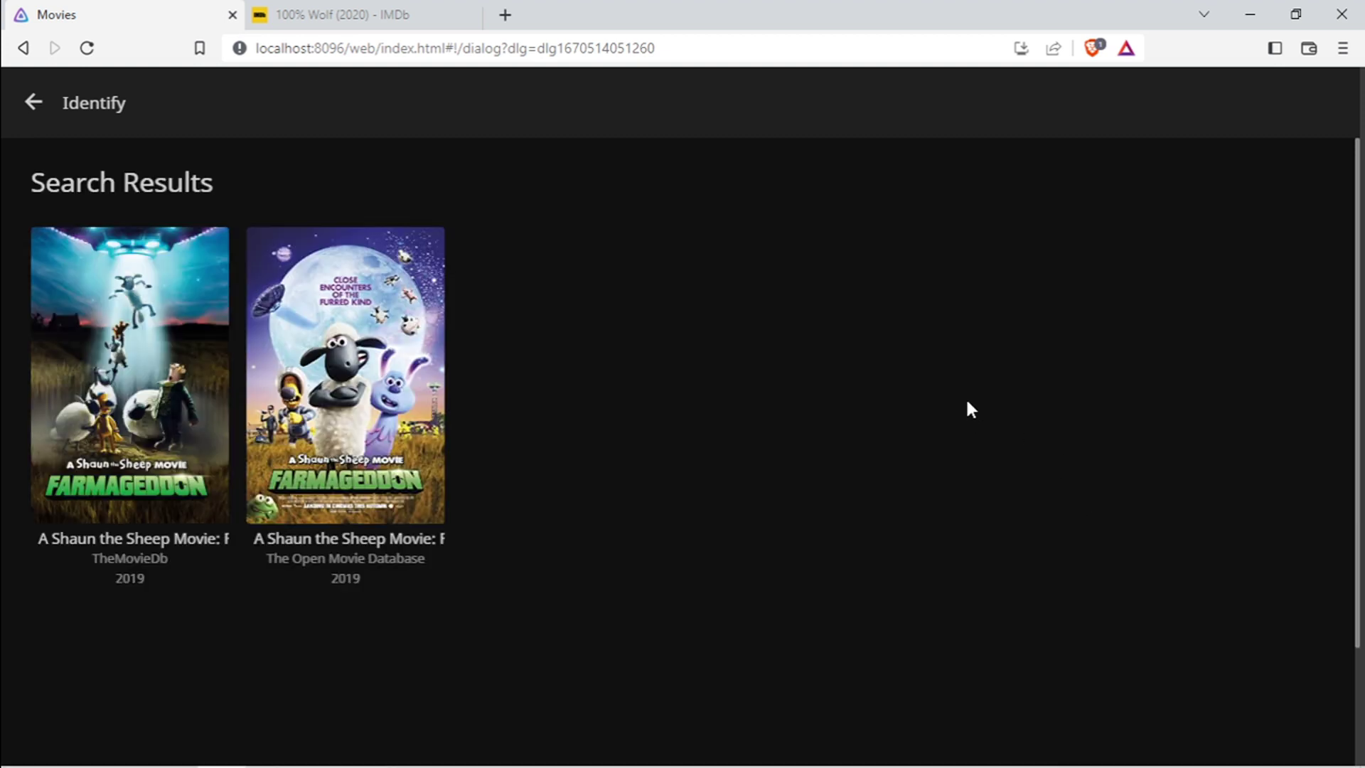
left_click(147, 356)
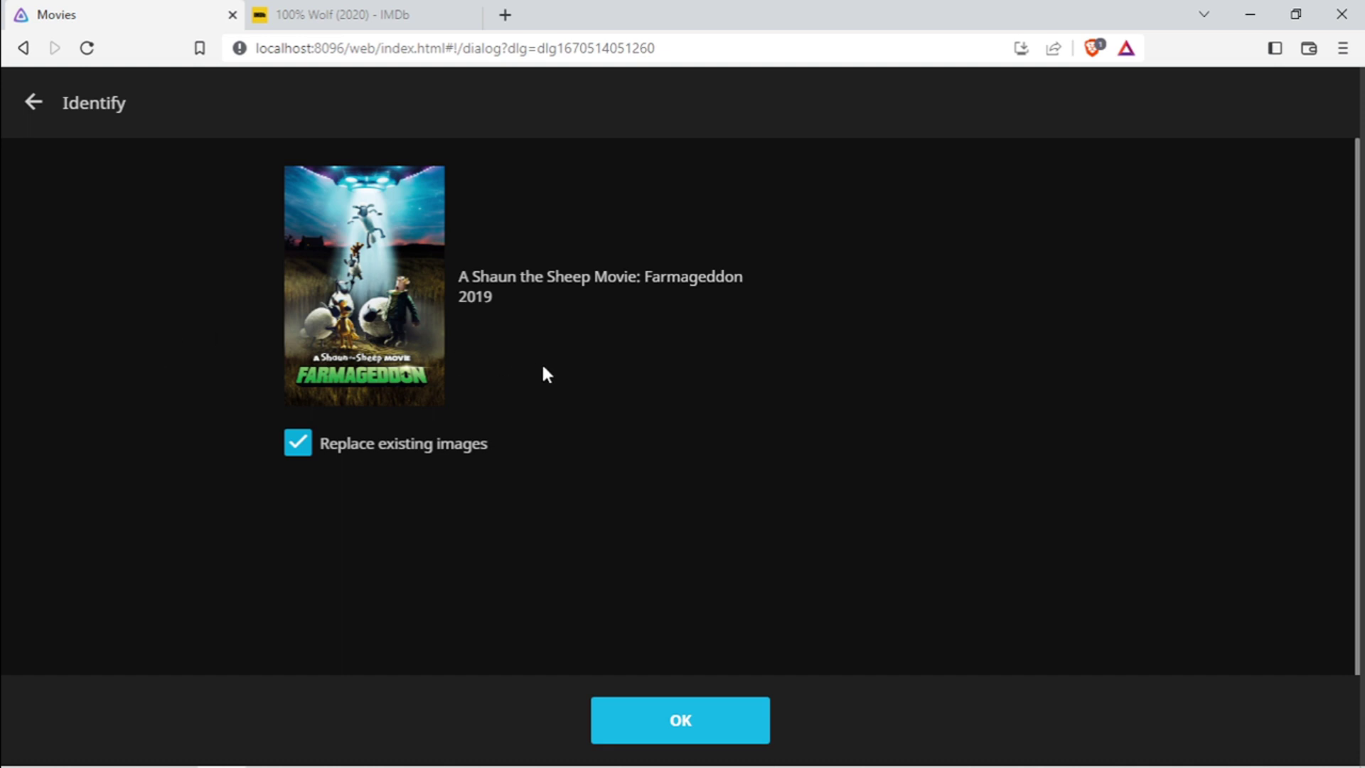
left_click(682, 719)
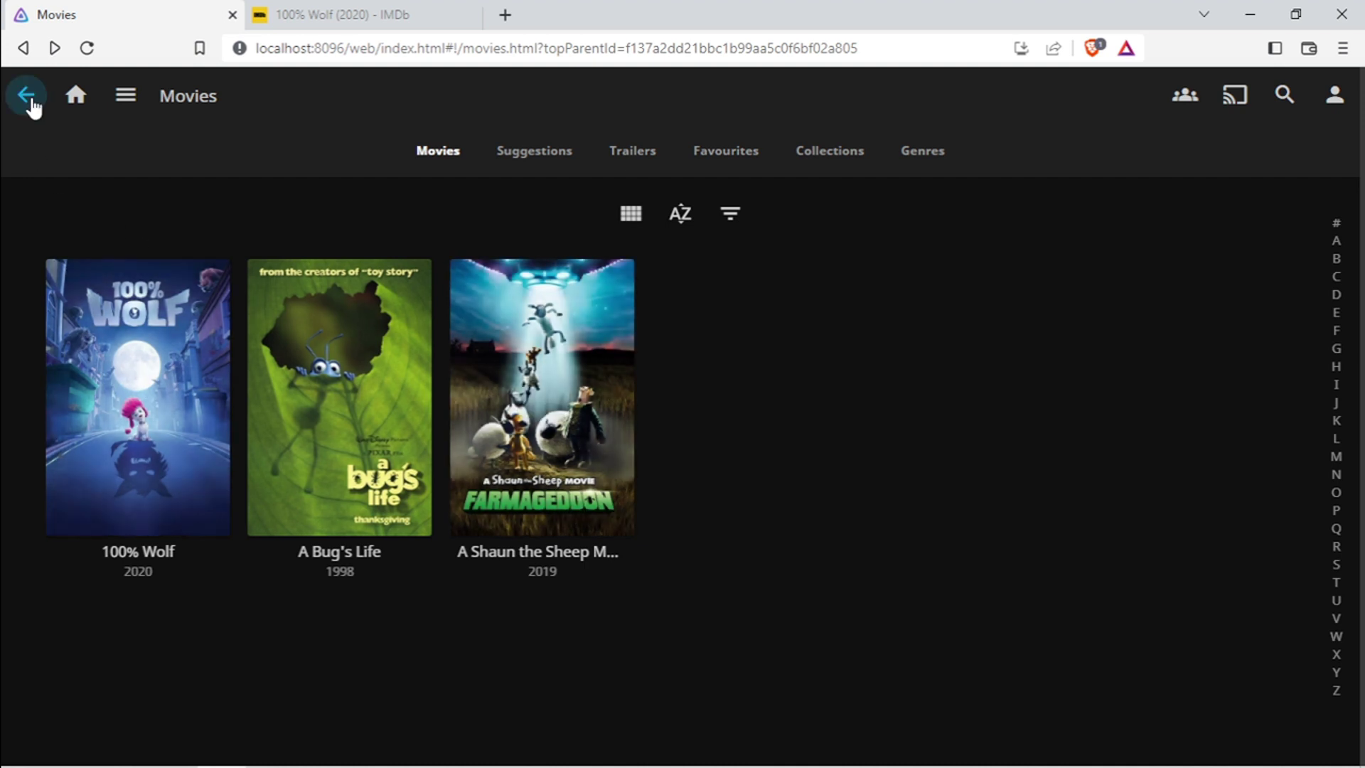
- Check the posters in the Shows library and in the Movies library
left_click(73, 95)
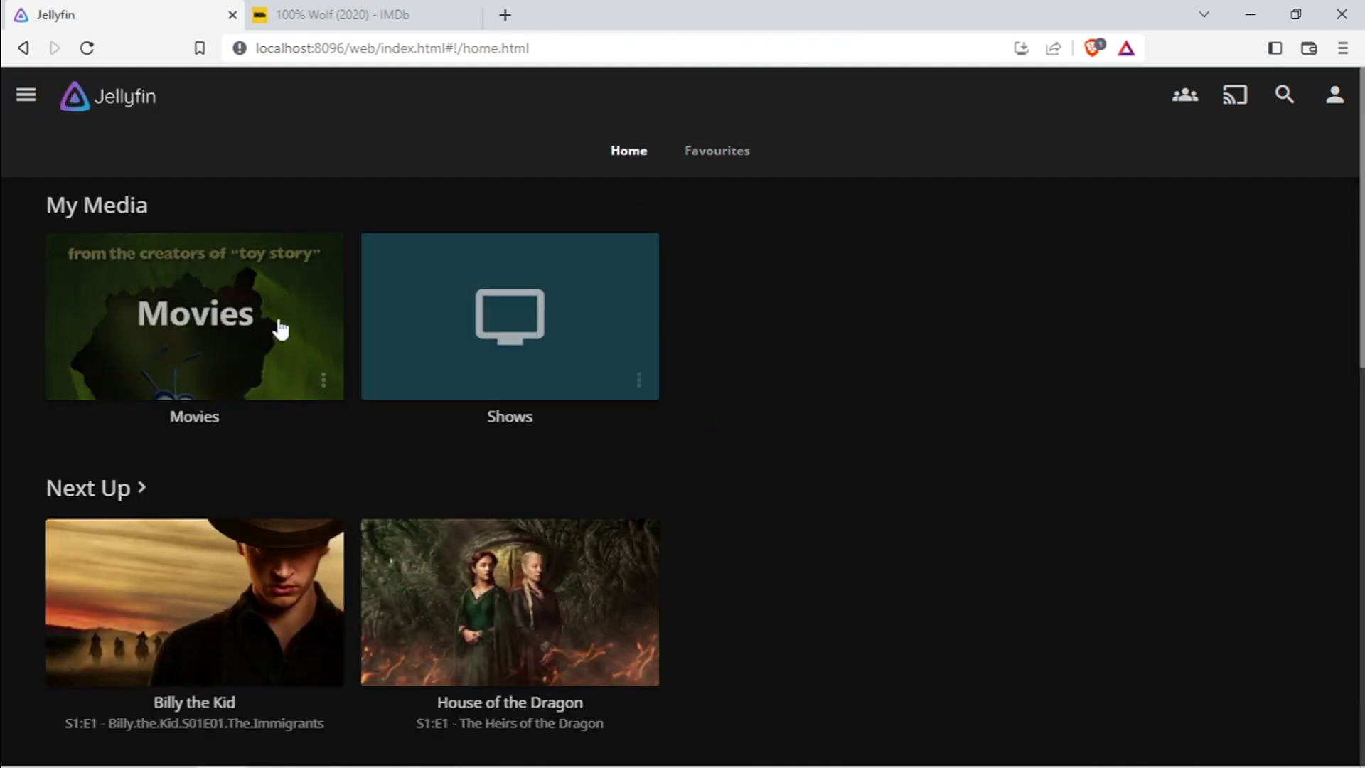
left_click(522, 299)
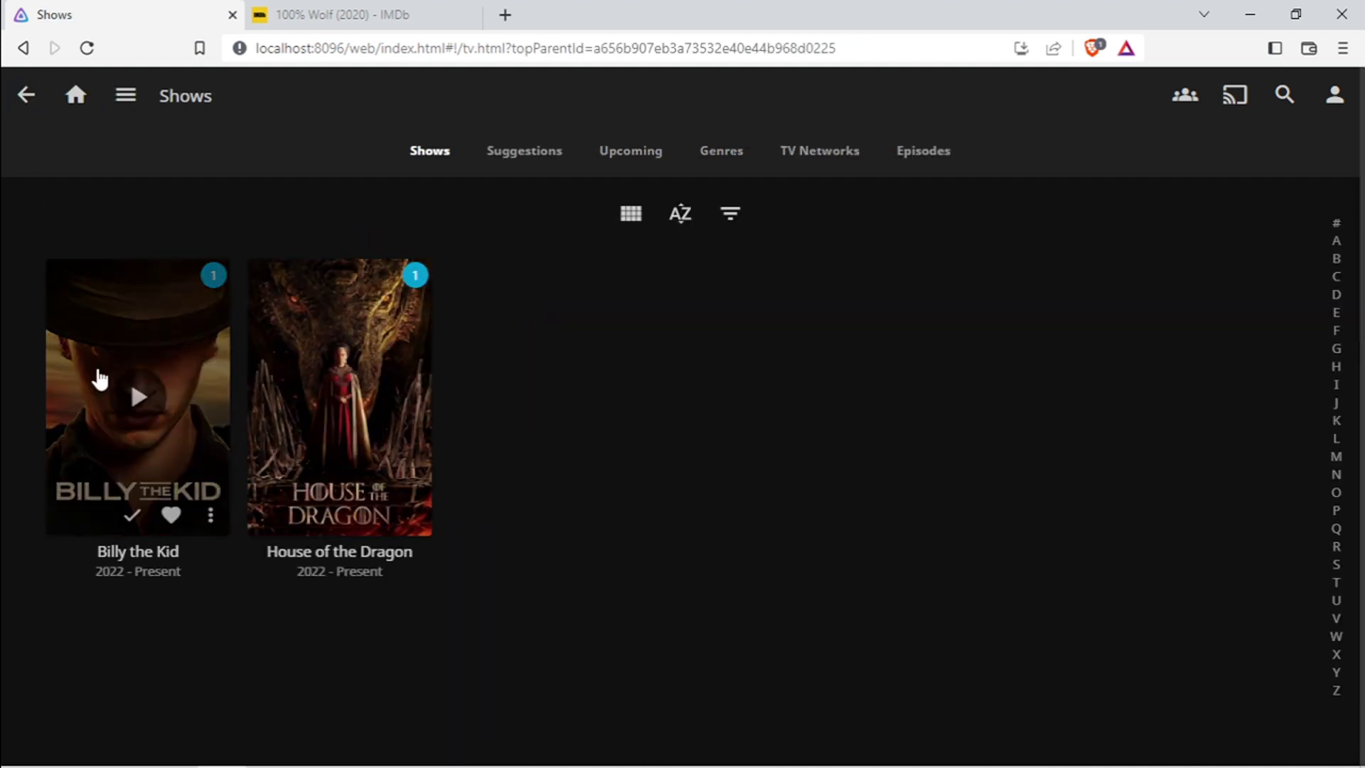
left_click(29, 100)
left_click(238, 326)
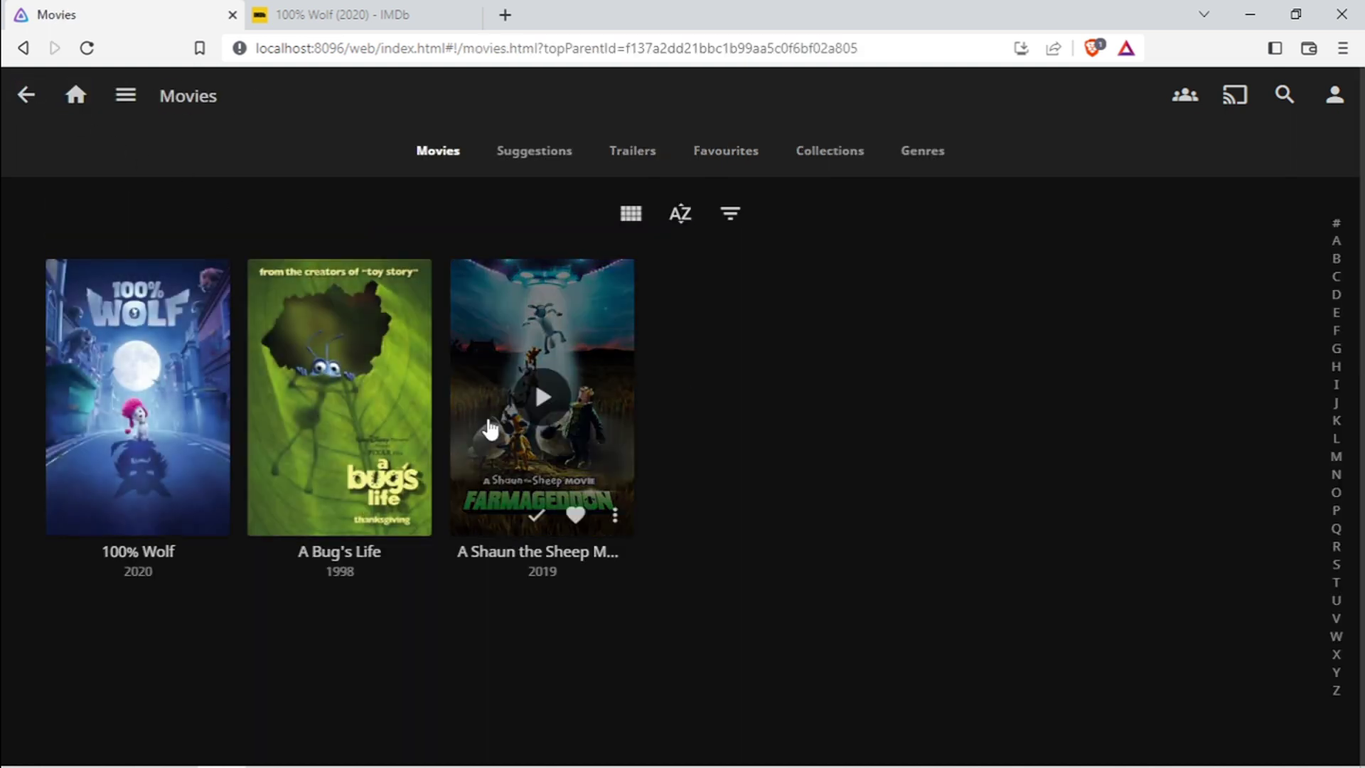